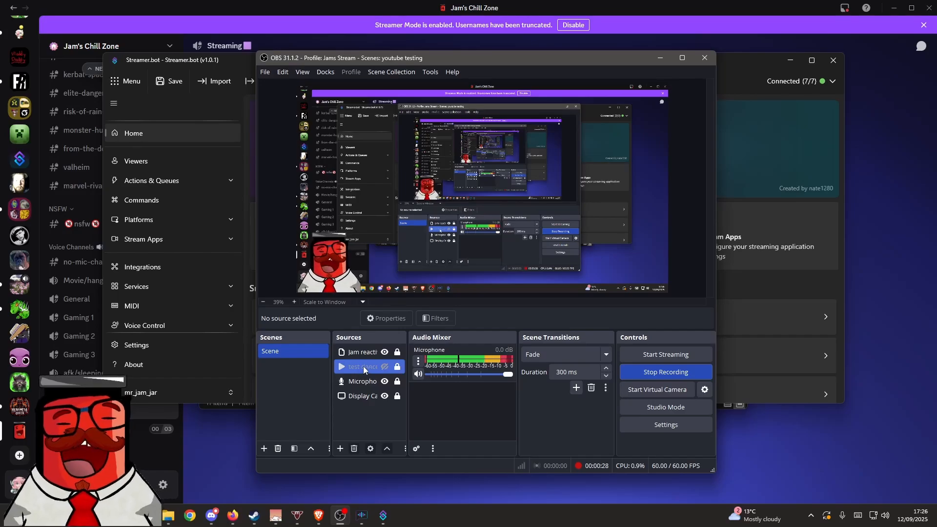
- Move the test dance media source to the end of the sources list
left_click_drag(367, 364, 364, 398)
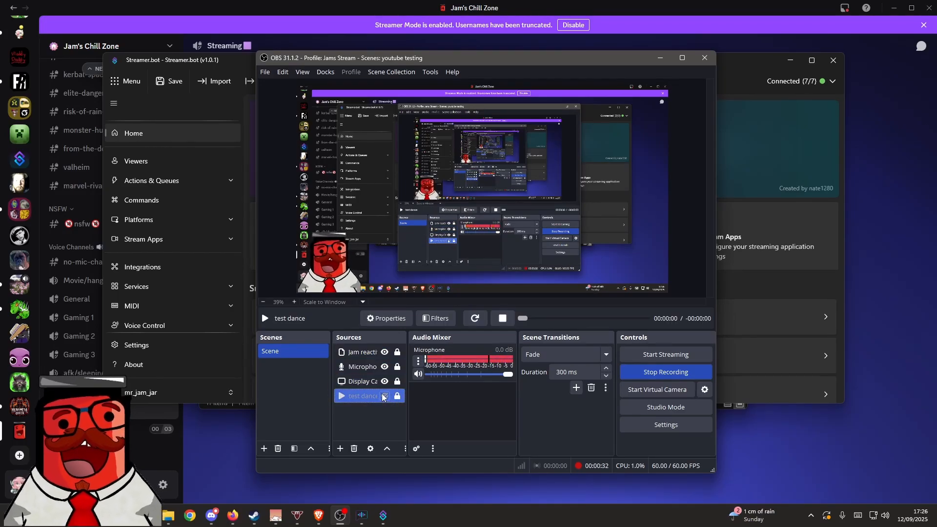
left_click(376, 381, "ctrl")
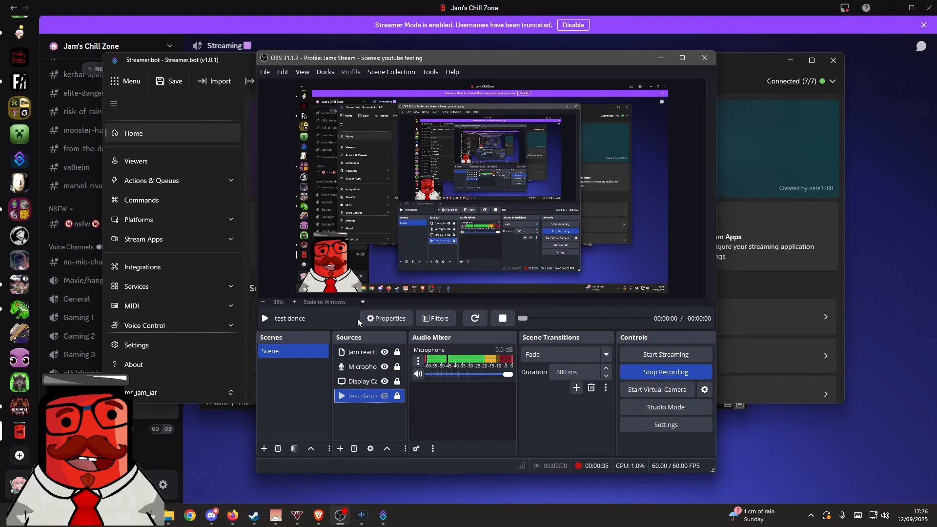
left_click(369, 367, "ctrl")
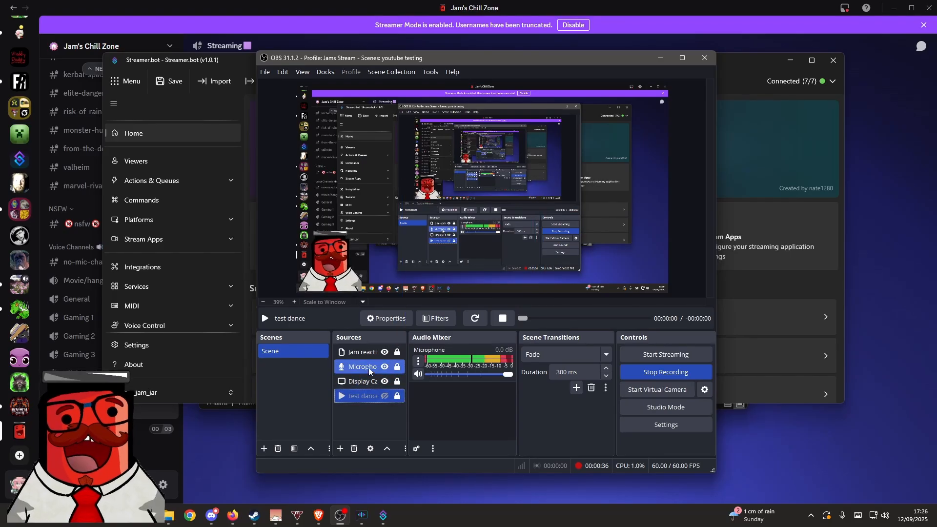
left_click(354, 395)
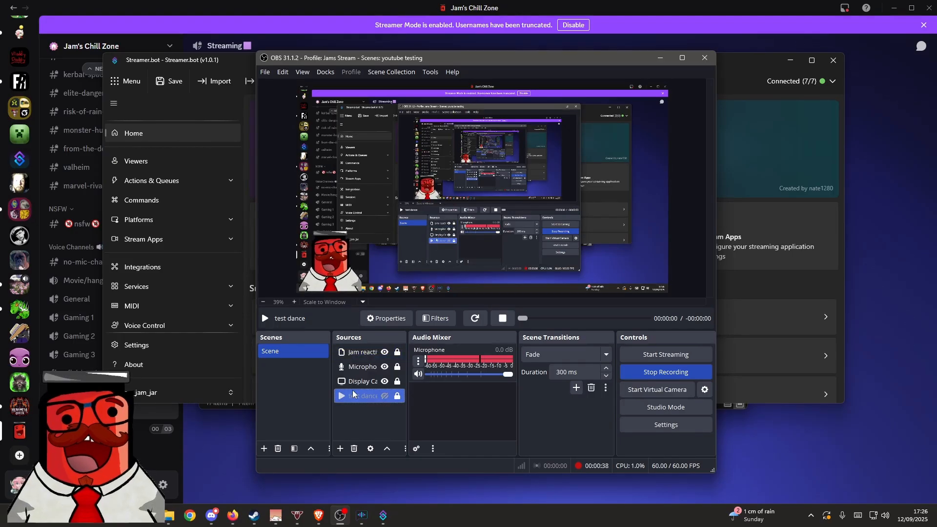
- Add a new Application Audio Capture source named Discord to the scene
left_click(341, 449)
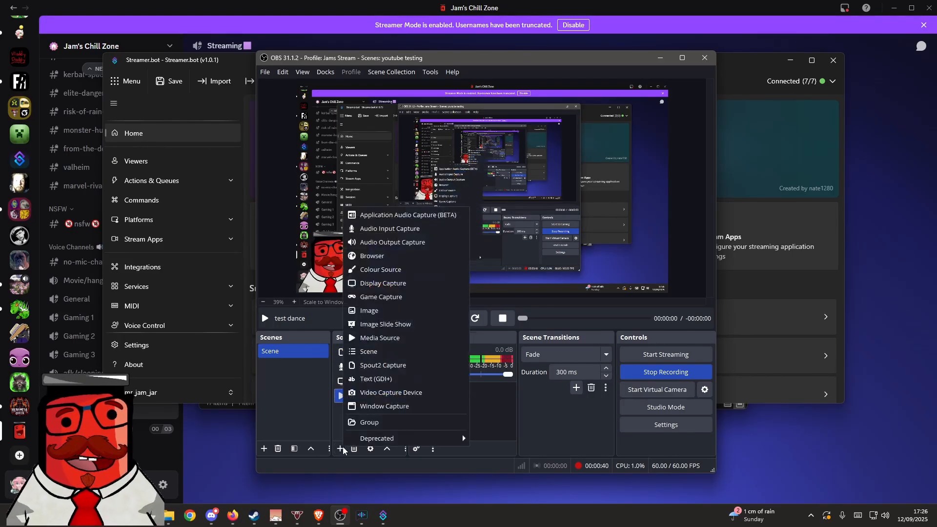
left_click(363, 215)
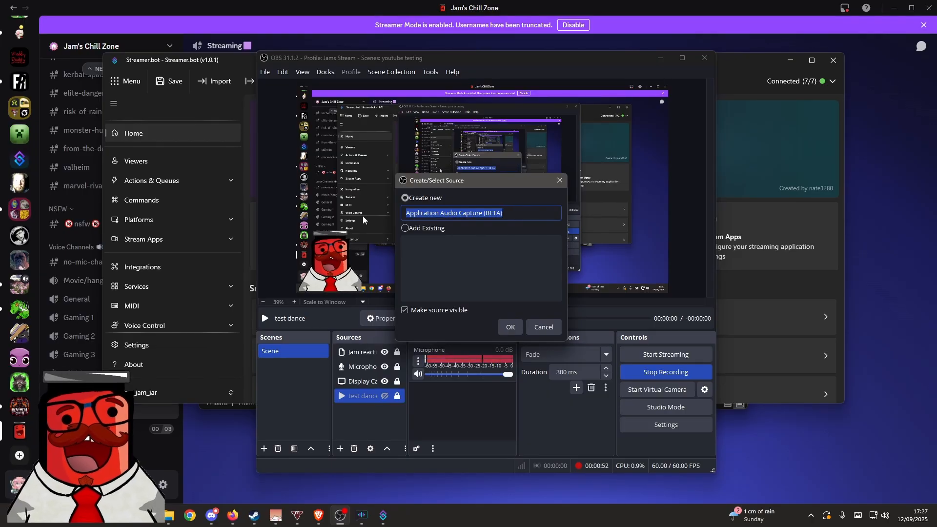
type("D")
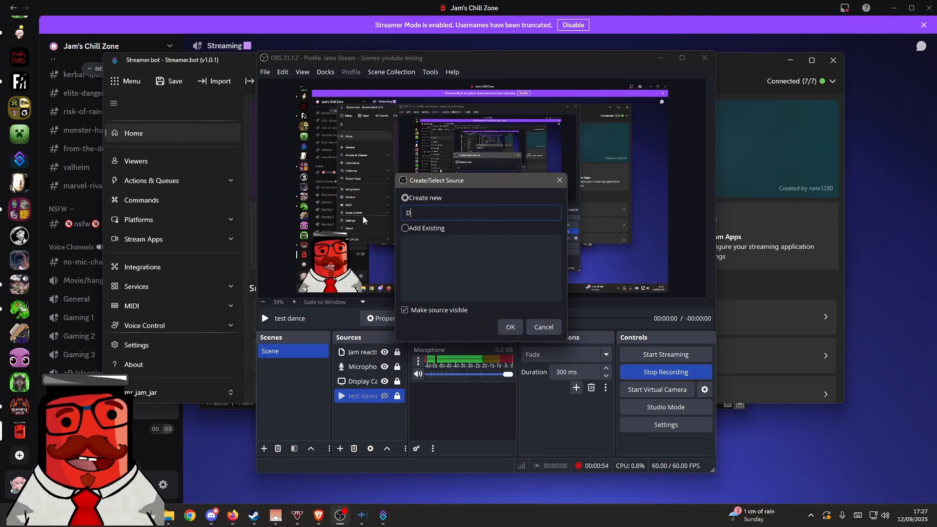
type("iscord")
left_click(122, 412)
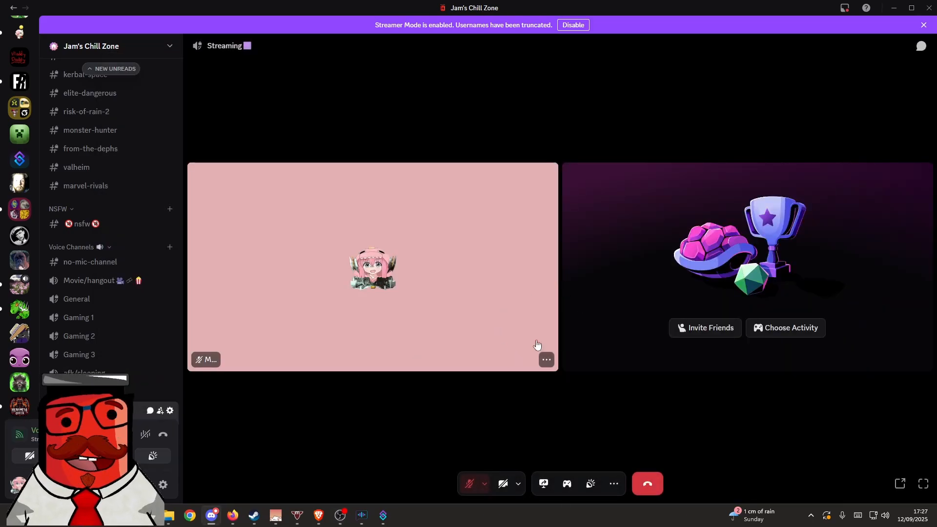
left_click(340, 515)
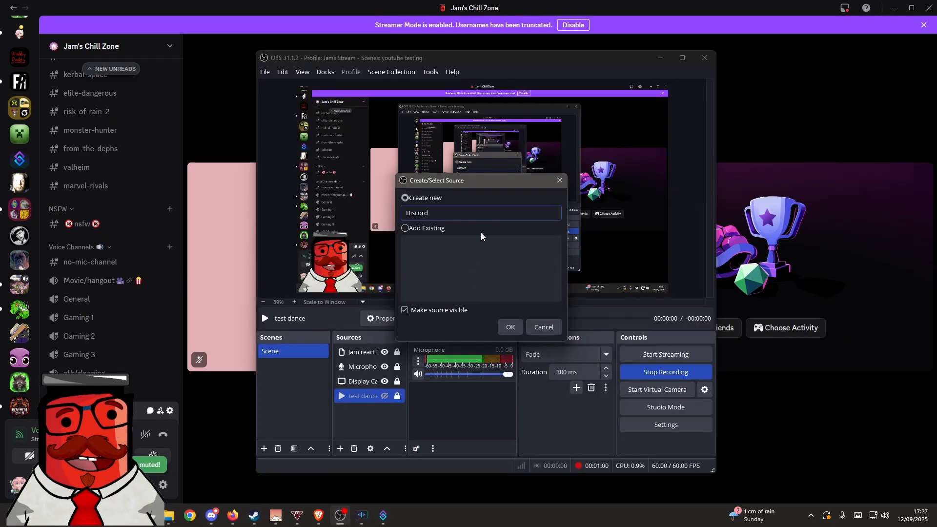
left_click(507, 327)
- Capture the Discord.exe window with match priority "Match title, otherwise find window of same executable"
left_click(457, 145)
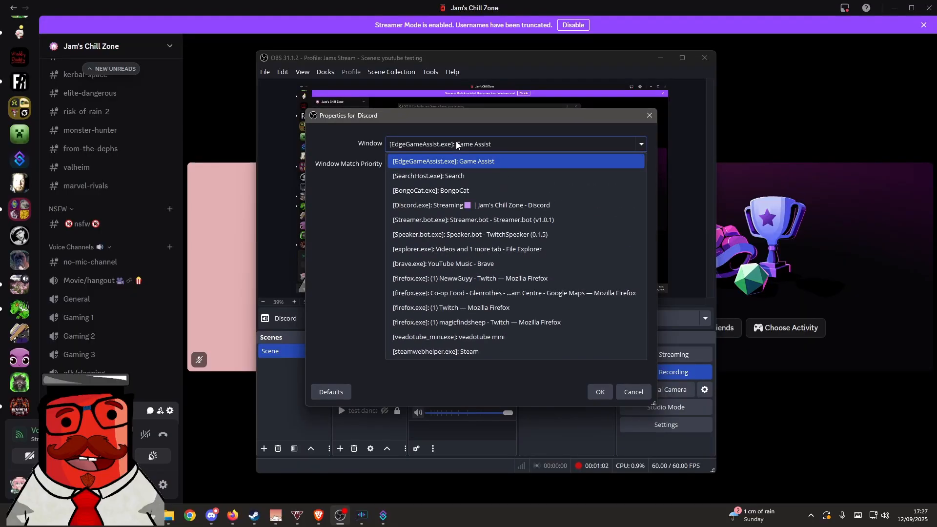
left_click(459, 206)
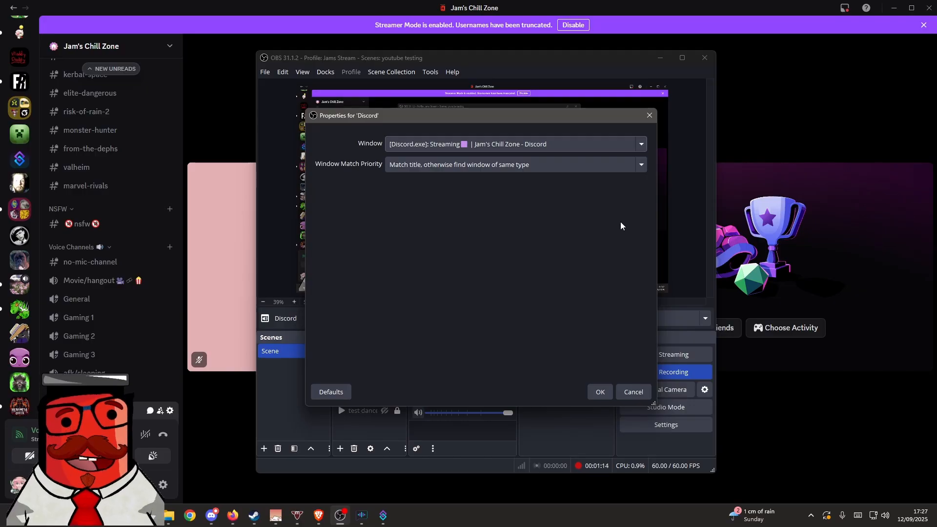
left_click(415, 166)
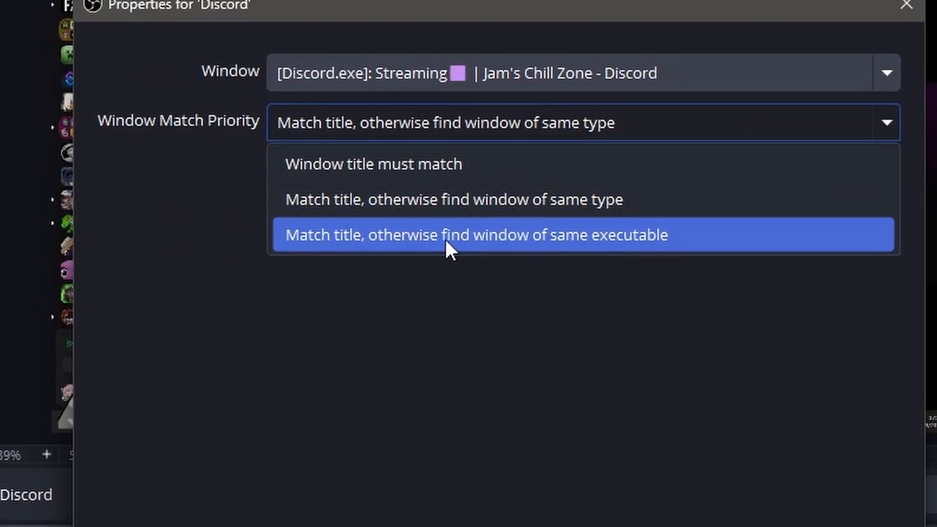
left_click(444, 238)
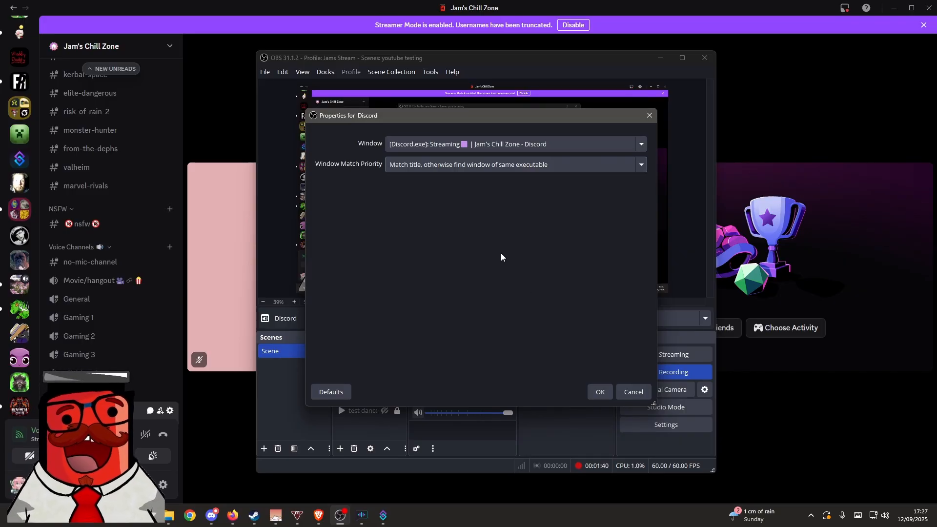
left_click(601, 392)
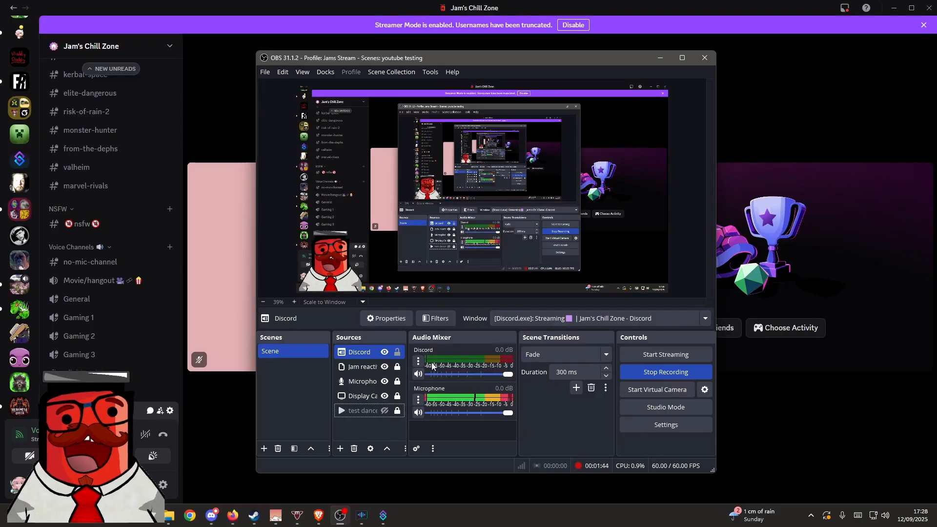
- Add another Application Audio Capture source named streamerbot
left_click(340, 449)
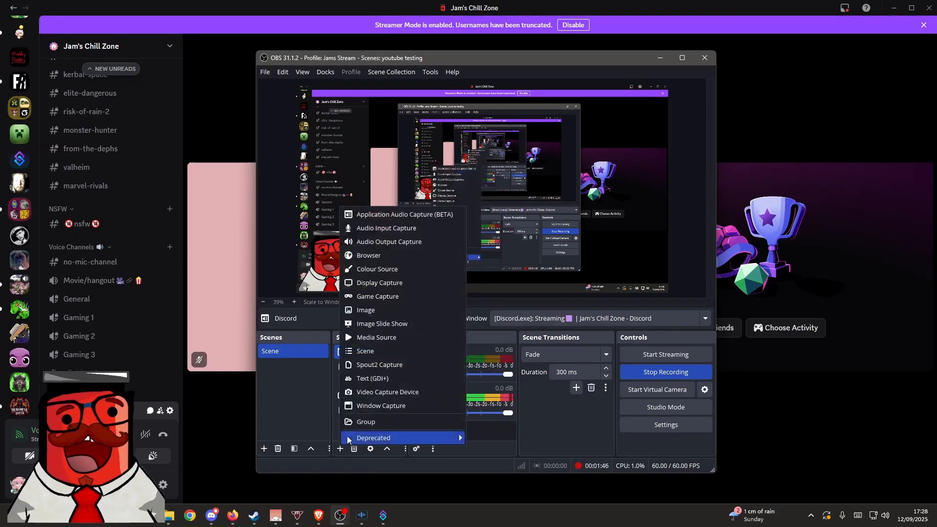
left_click(395, 214)
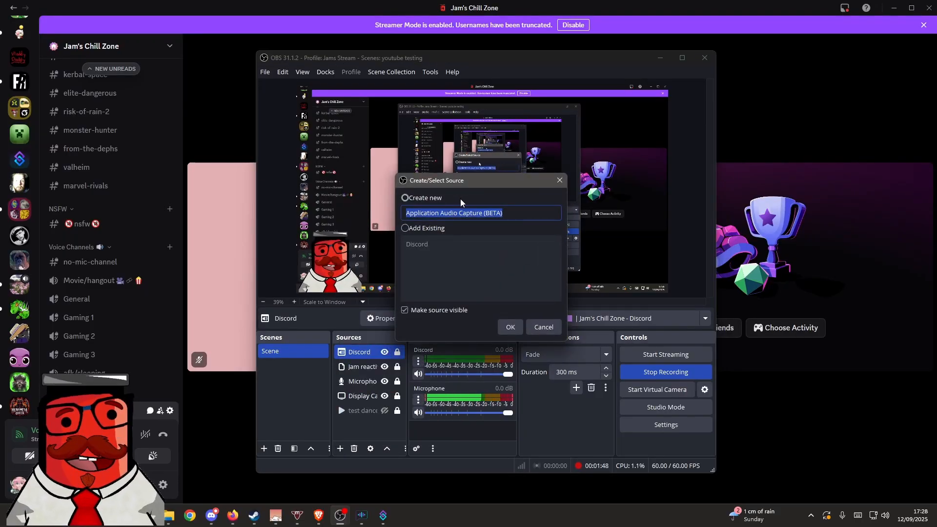
type("streamerbot")
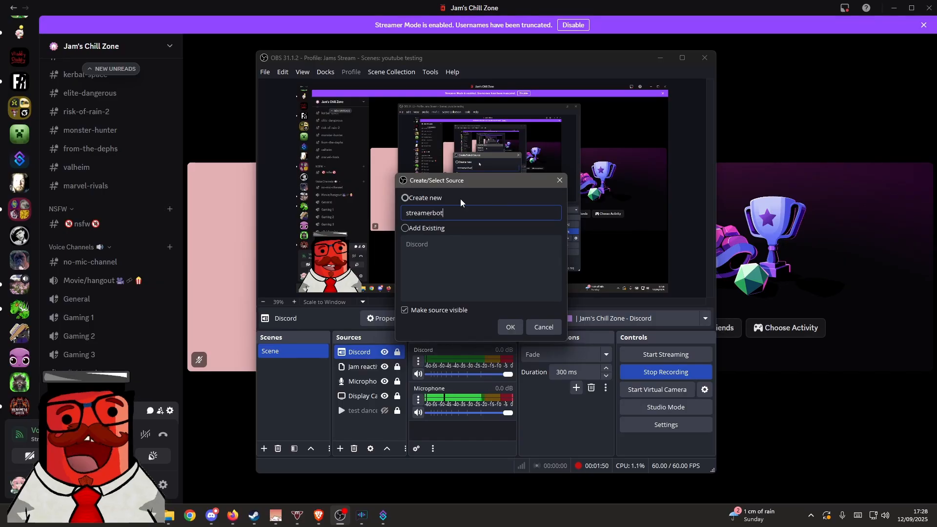
key("Return")
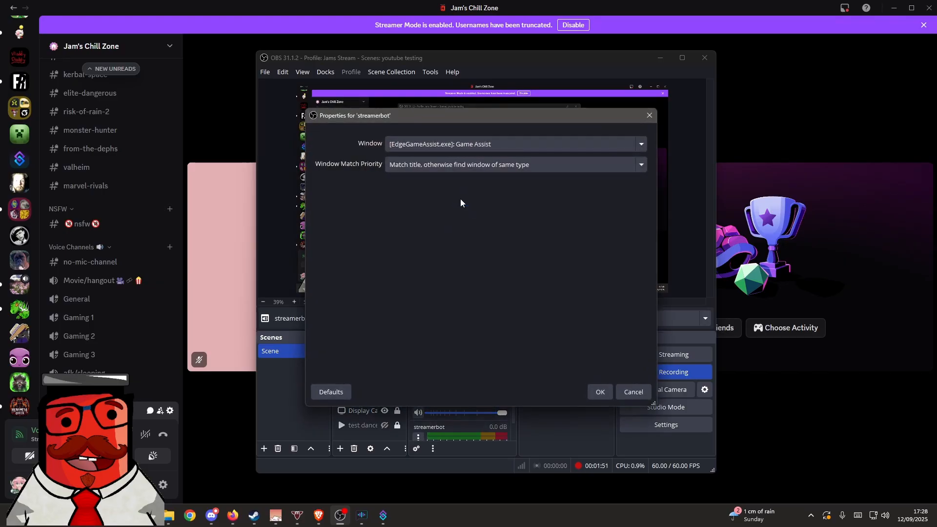
- Set the streamerbot source to the Streamer.bot.exe window, matching title or otherwise a window of the same executable
left_click(476, 149)
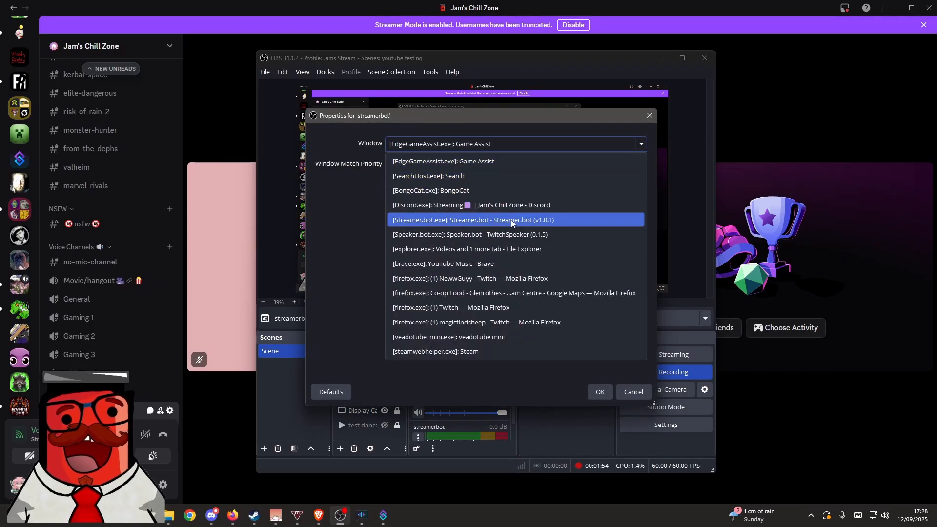
left_click(511, 219)
left_click(555, 165)
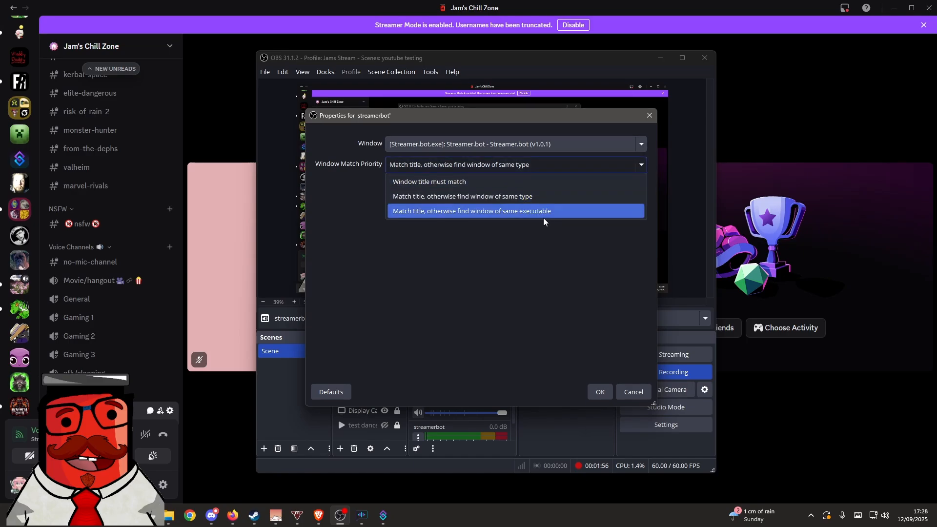
left_click(545, 216)
left_click(600, 391)
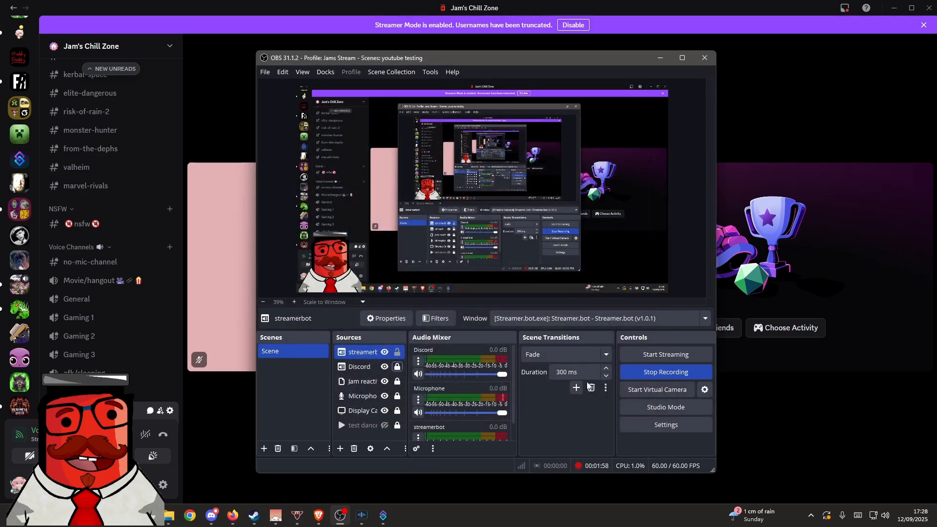
- Add an Application Audio Capture source named tts
left_click(340, 449)
left_click(390, 215)
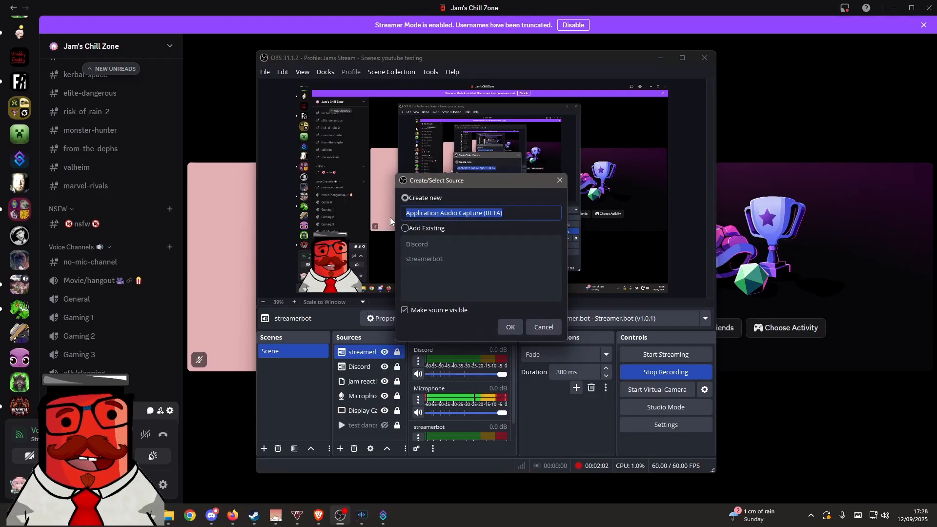
type("tts")
key("Return")
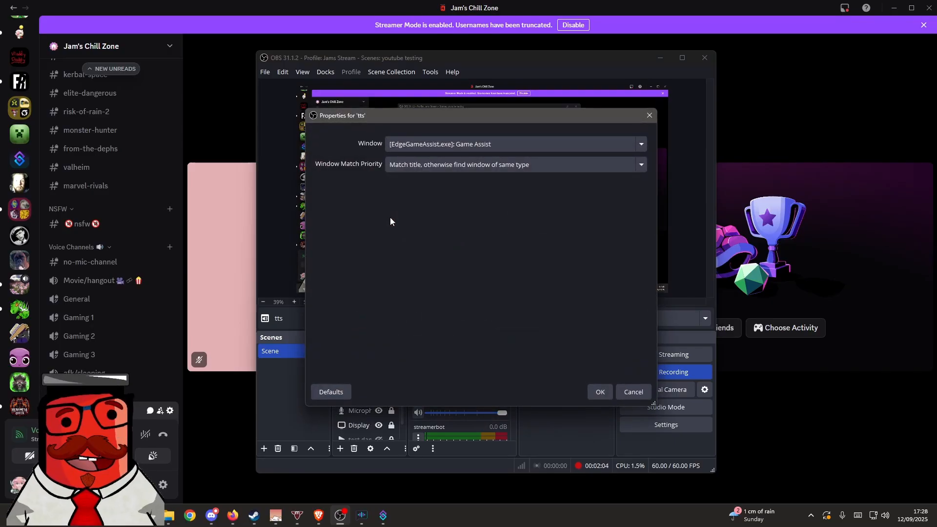
- Set the tts source to the Speaker.bot.exe window, matching title or otherwise a window of the same executable
left_click(467, 145)
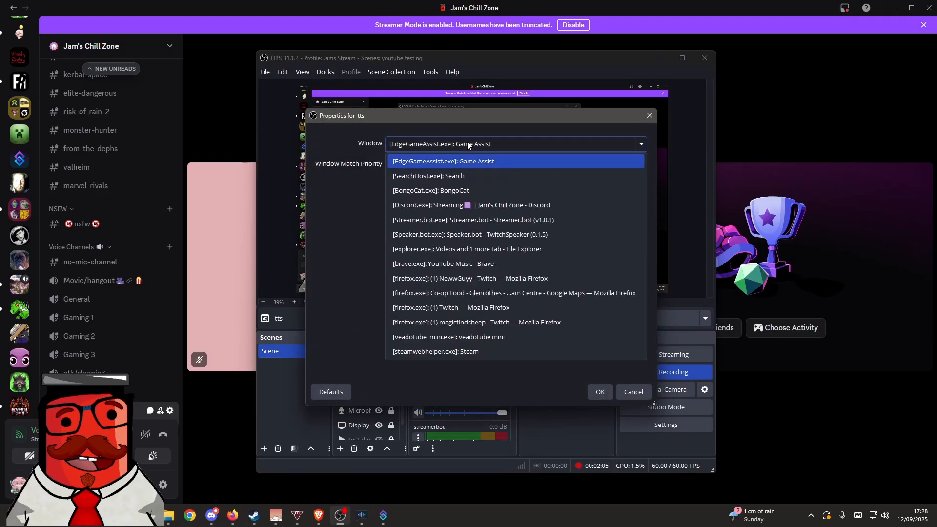
left_click(483, 234)
left_click(490, 167)
left_click(488, 211)
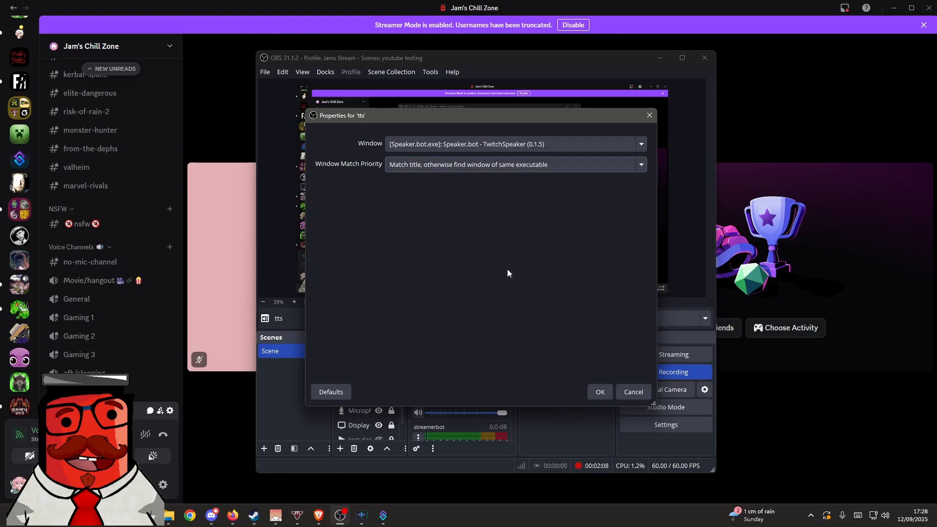
left_click(598, 392)
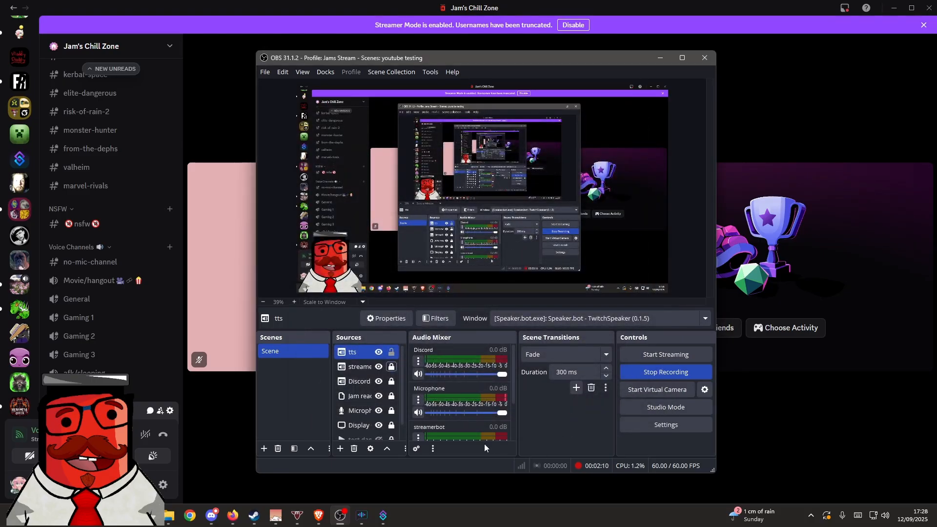
- Add an Application Audio Capture source named youtubing
left_click(340, 449)
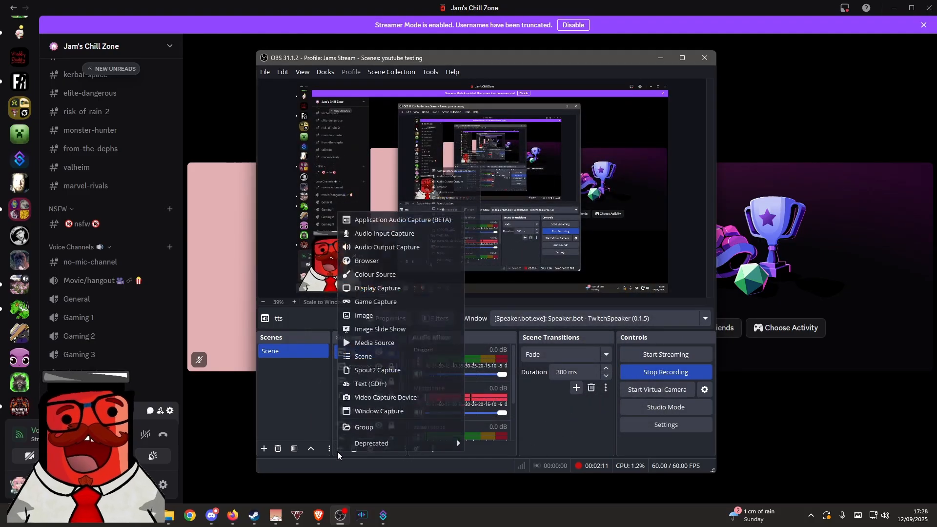
left_click(389, 225)
type("youtubing")
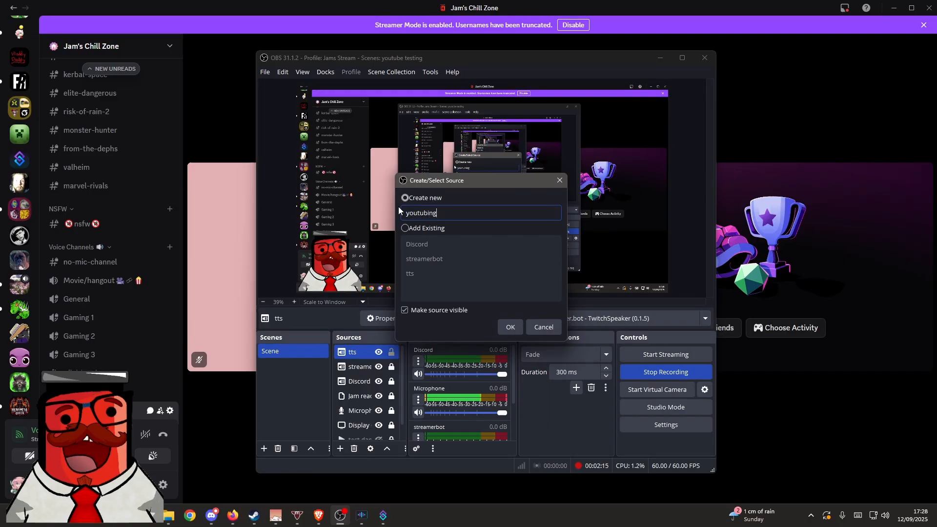
key("Return")
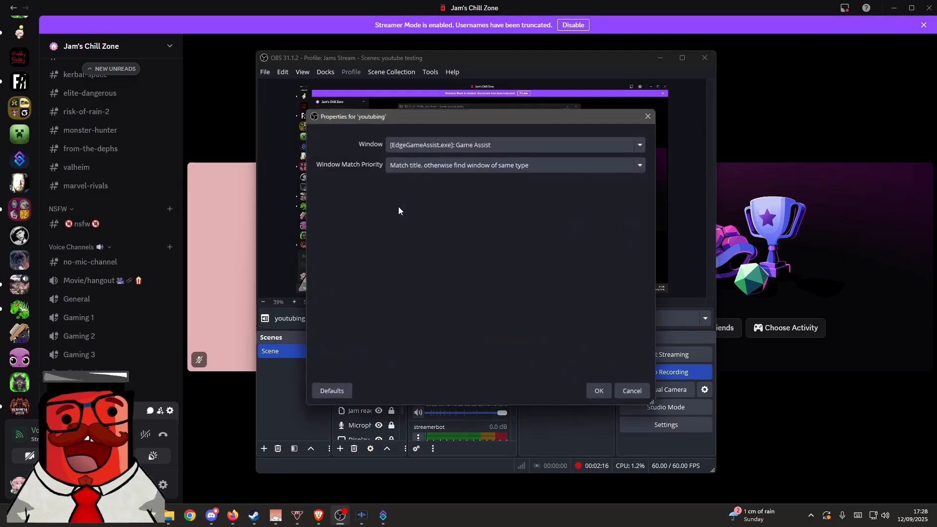
- Set the youtubing source to the brave.exe YouTube Music window, matching title or otherwise a window of the same executable
left_click(462, 147)
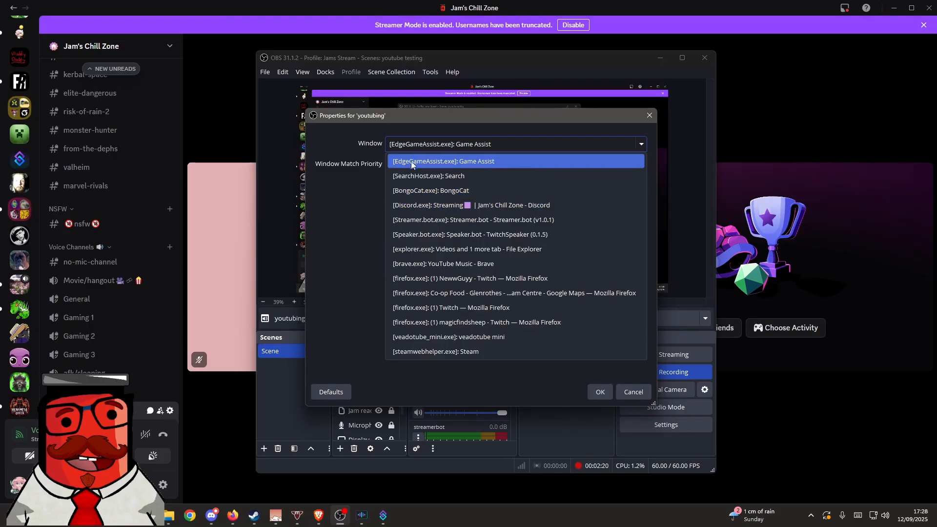
left_click(416, 264)
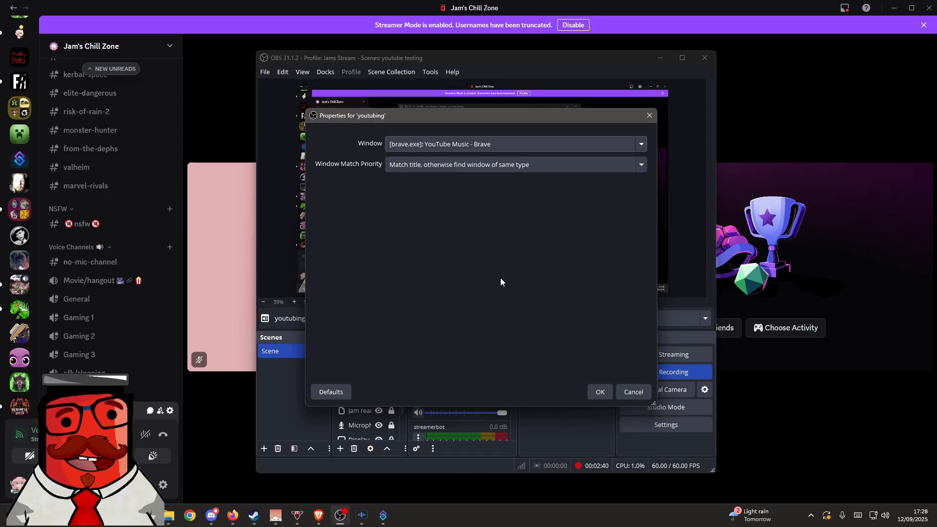
left_click(438, 170)
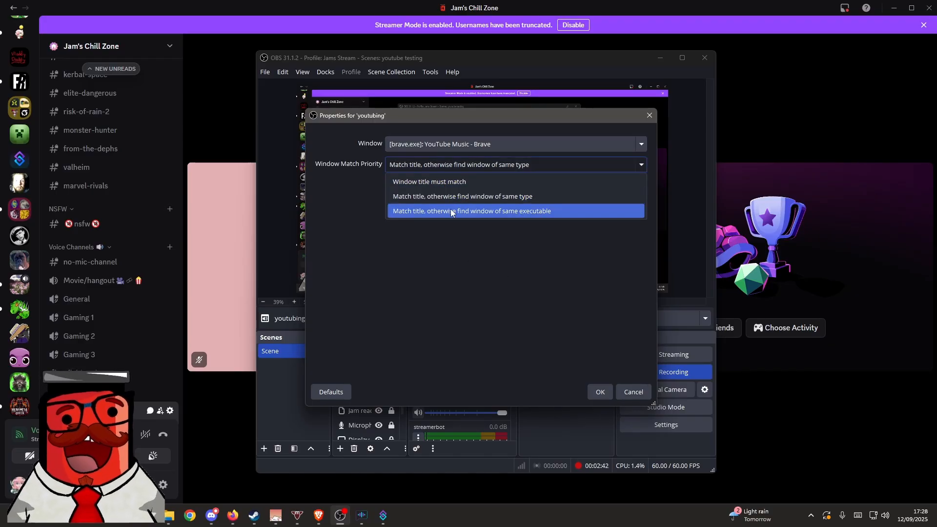
left_click(452, 211)
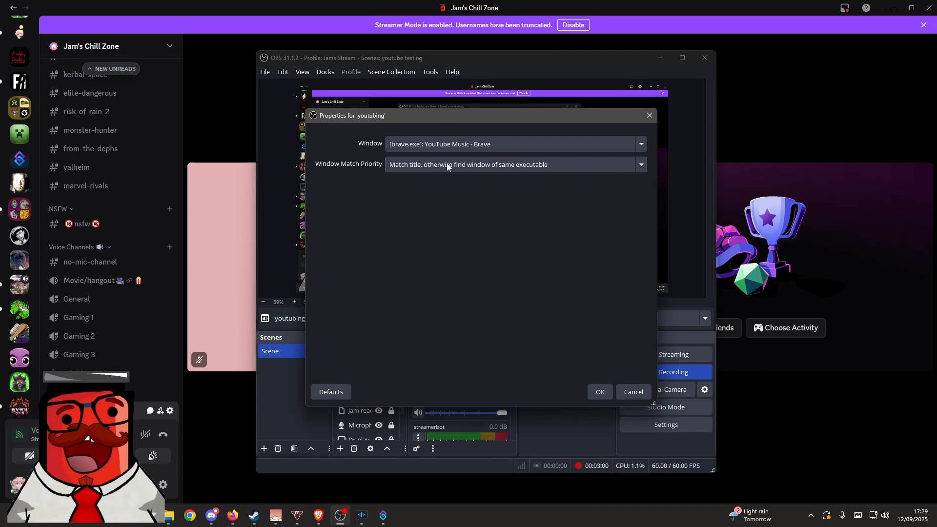
left_click(600, 393)
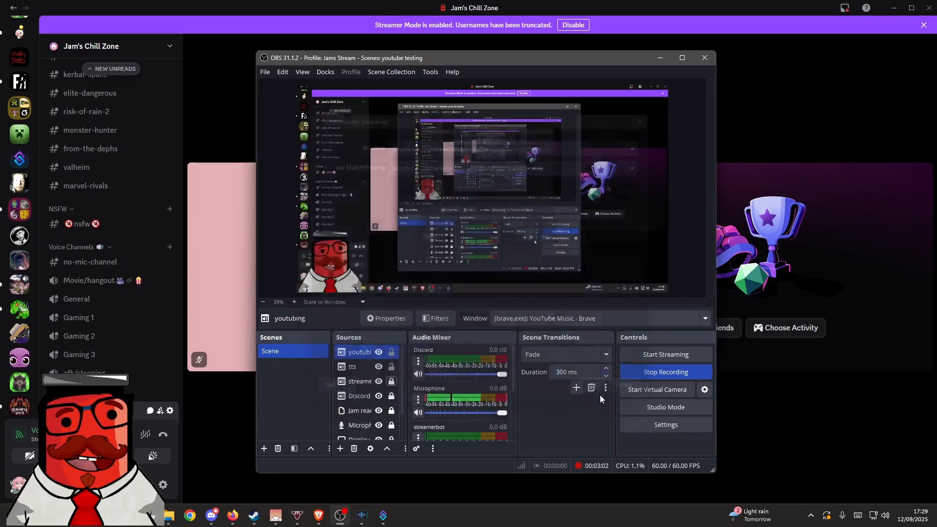
left_click(394, 365)
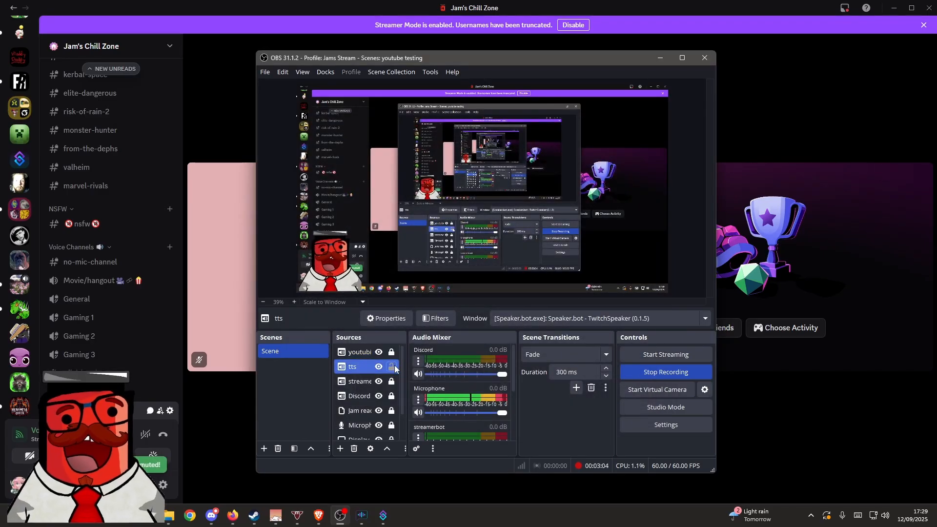
- Lock the tts source
left_click(394, 365)
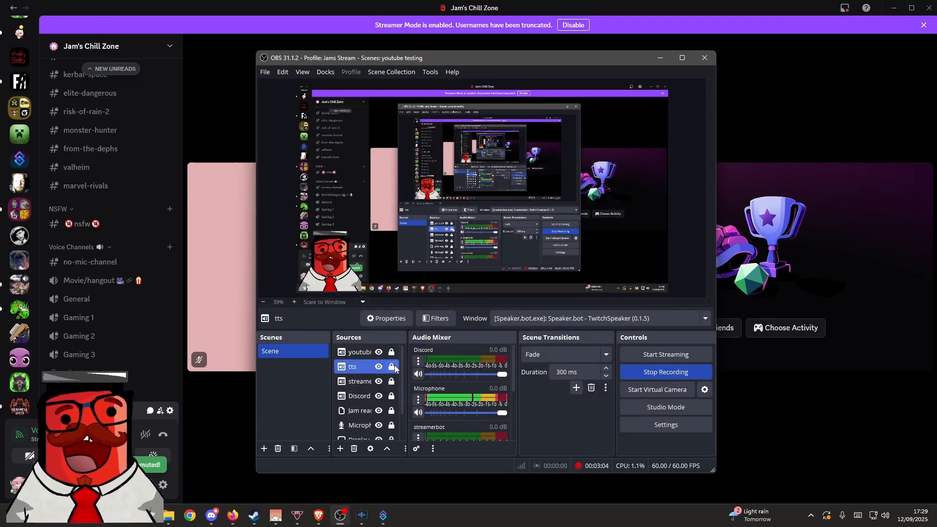
- Switch to YouTube Music in Brave, play the current song briefly and check the youtubing level in the OBS audio mixer
left_click(318, 515)
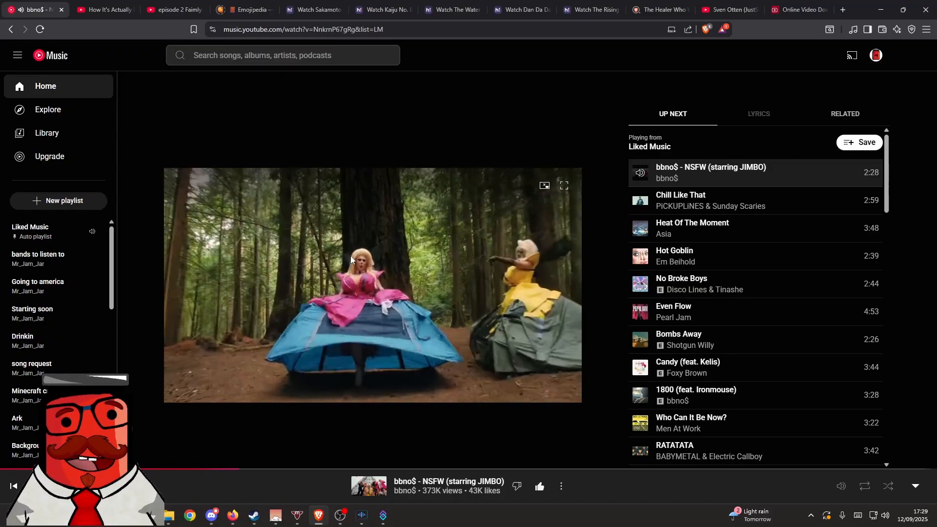
left_click(340, 516)
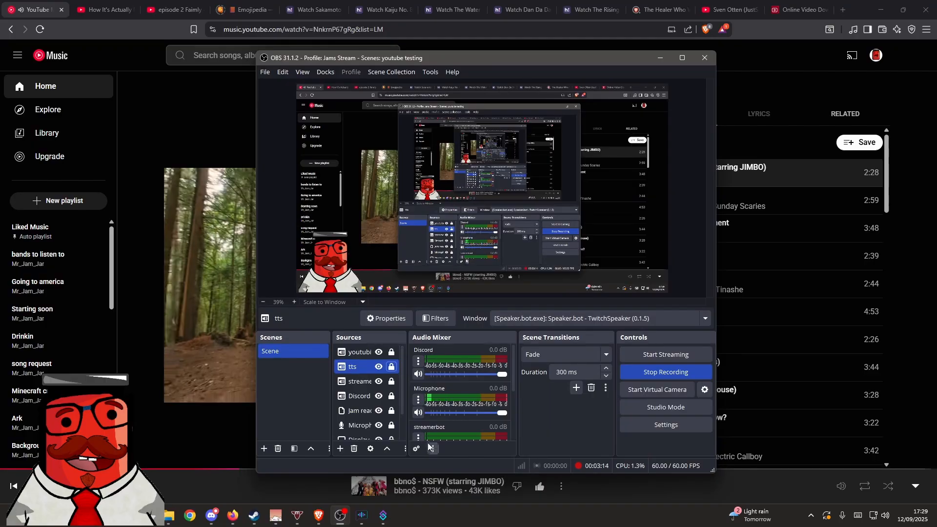
scroll(468, 425, "down", 3)
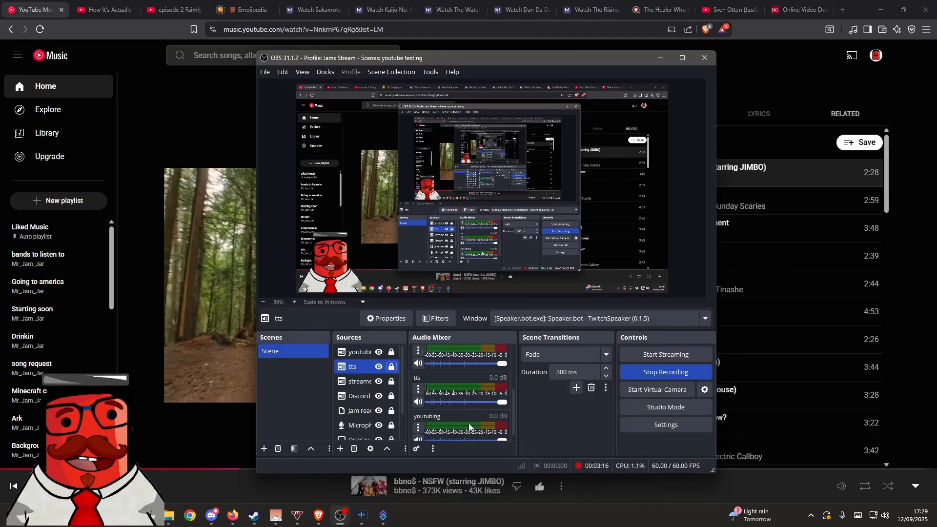
left_click(329, 472)
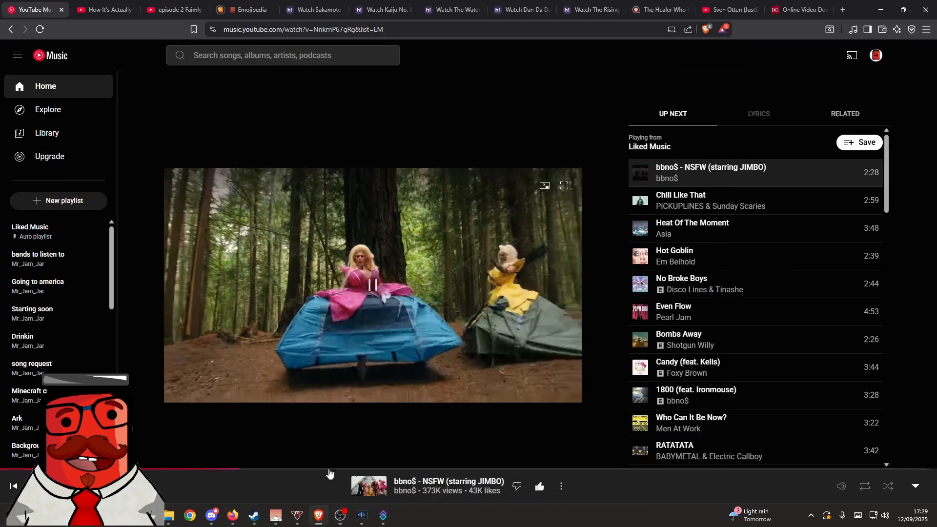
left_click(340, 516)
left_click(226, 387)
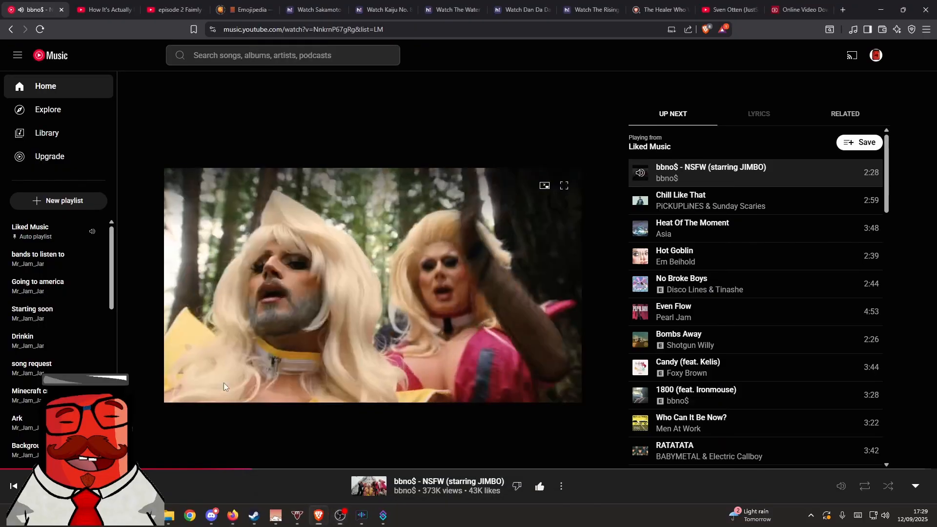
left_click(340, 516)
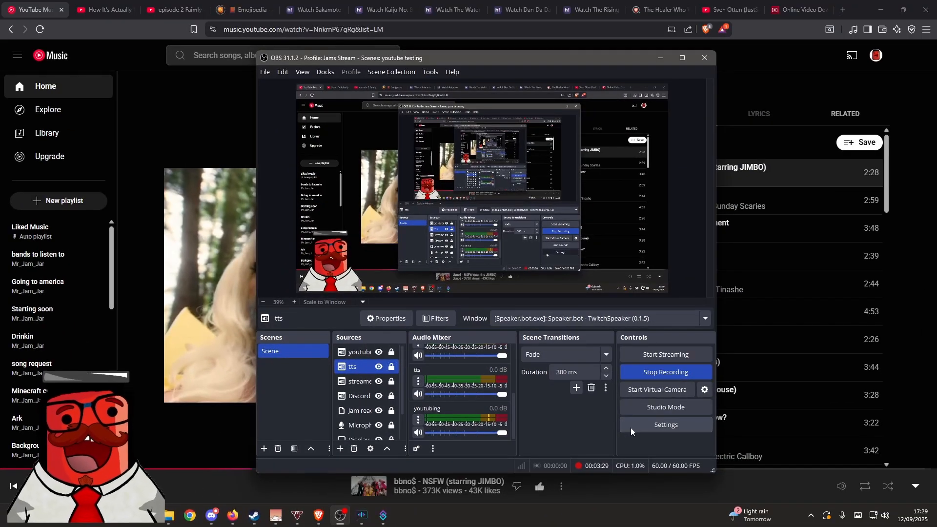
- Examine the streaming Audio Track and Twitch VOD Track assignments in the OBS output settings
left_click(630, 428)
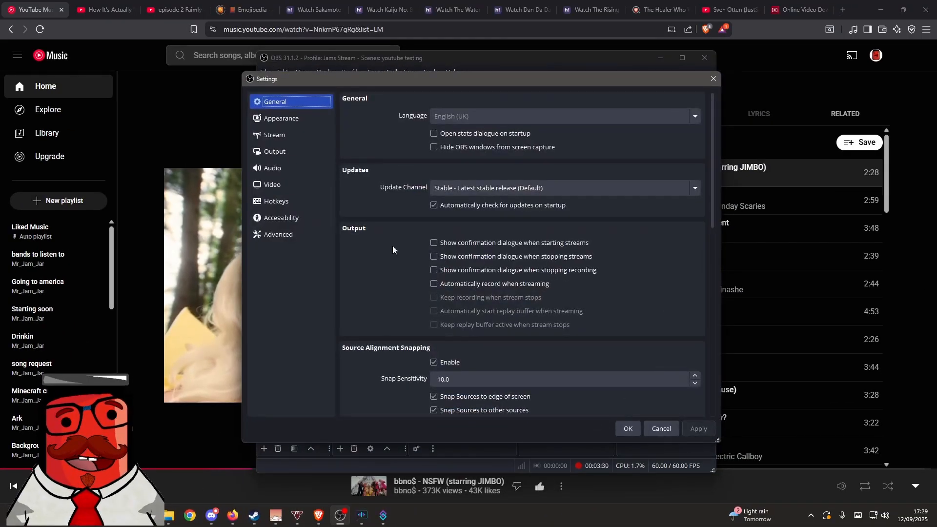
left_click(298, 147)
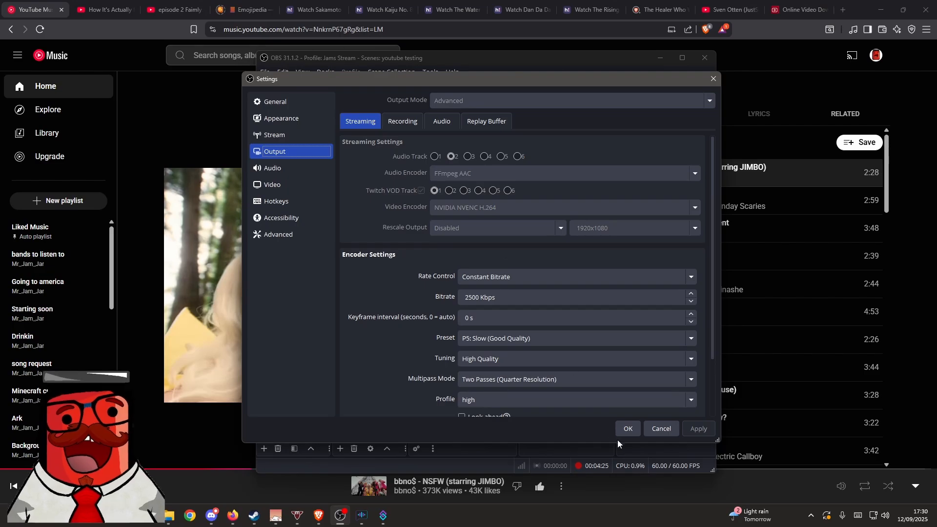
left_click(634, 429)
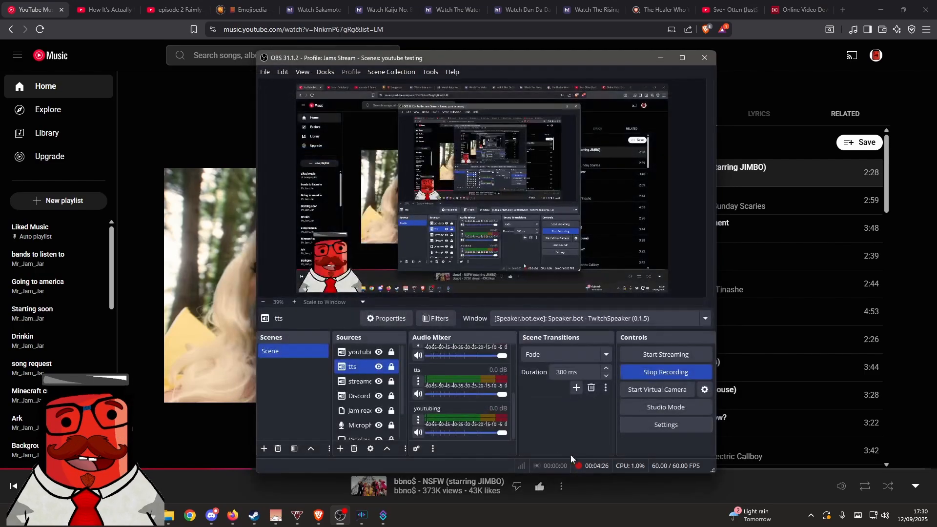
- Exclude the youtubing source from audio track 1 in the Advanced Audio Properties
left_click(418, 380)
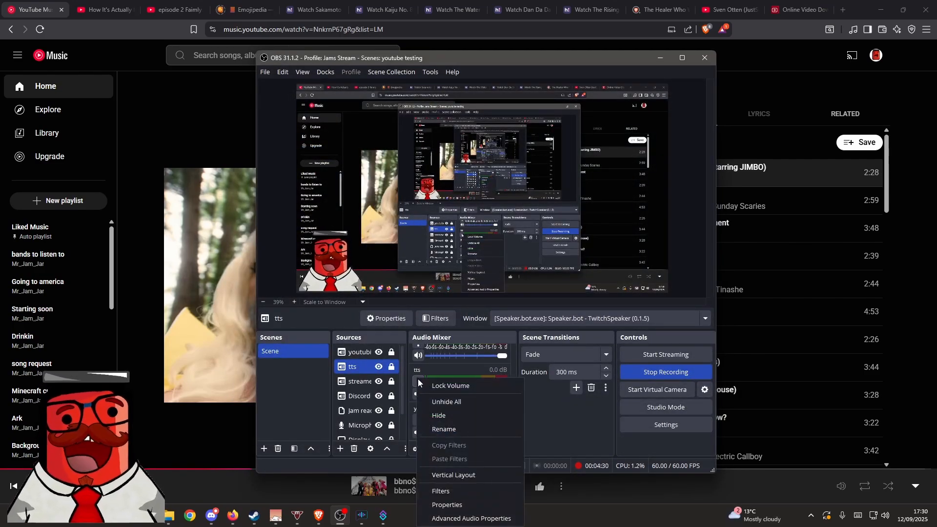
left_click(464, 520)
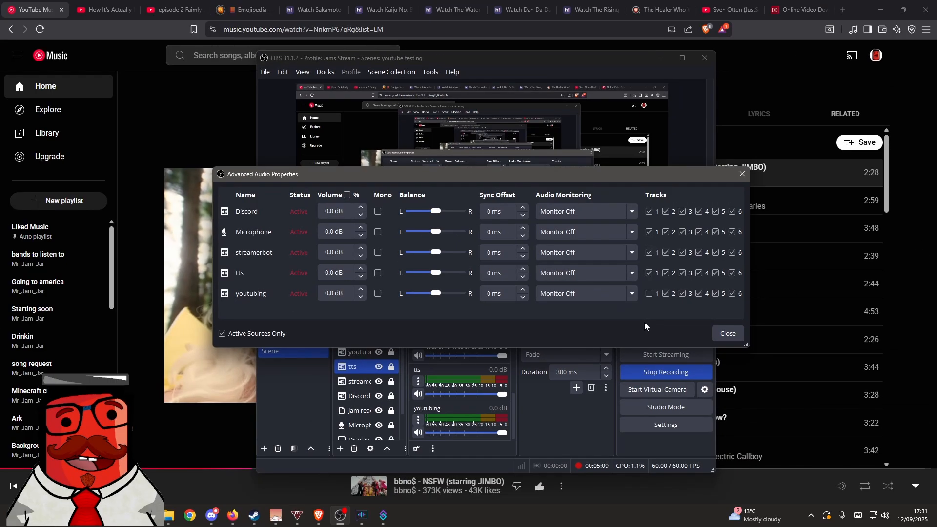
left_click(716, 333)
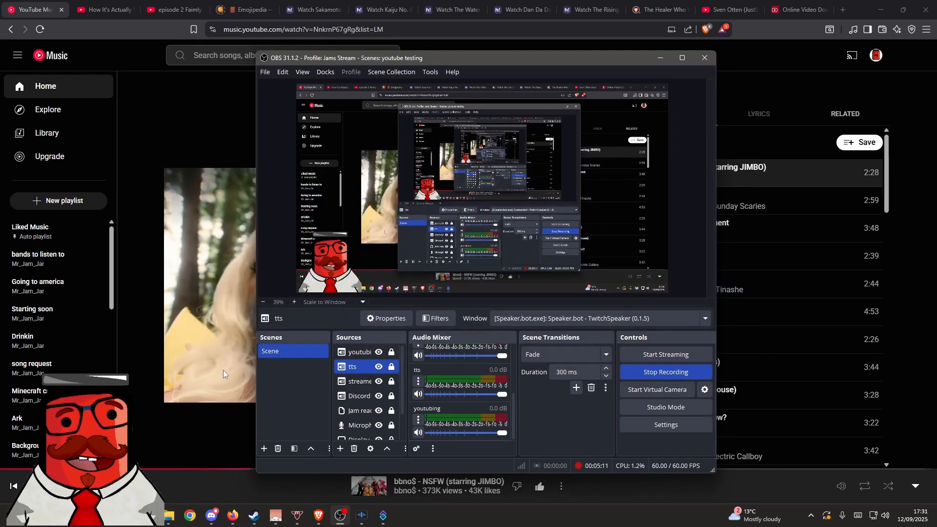
- Play the YouTube Music song again, check the youtubing meter in OBS and pause the playback
left_click(340, 516)
left_click(340, 516)
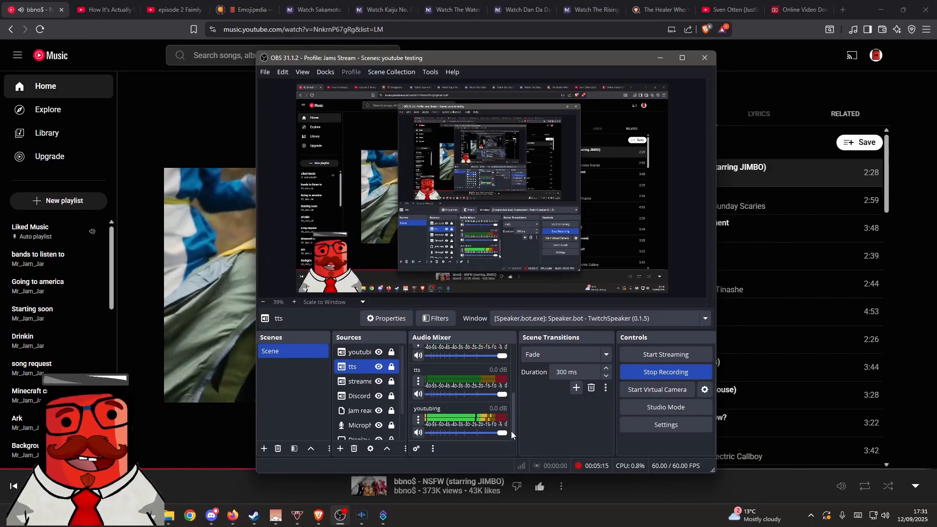
left_click(245, 385)
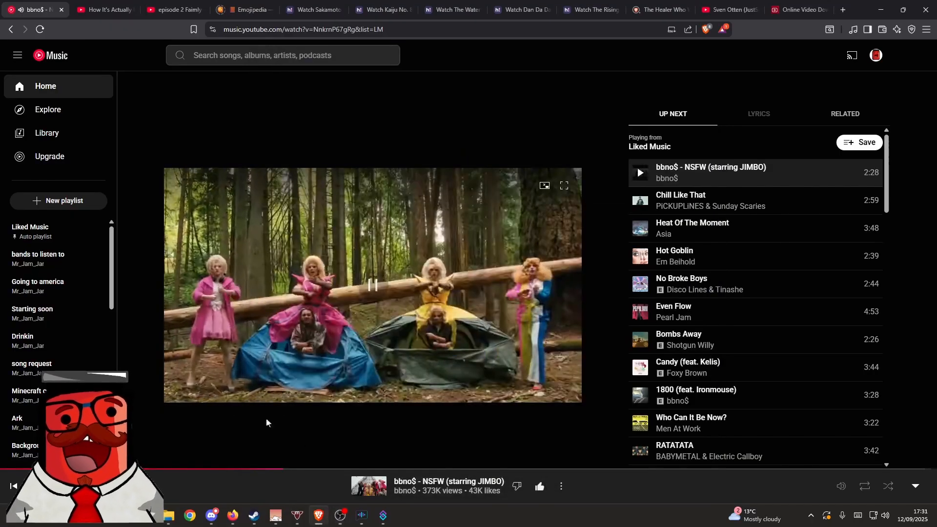
left_click(340, 516)
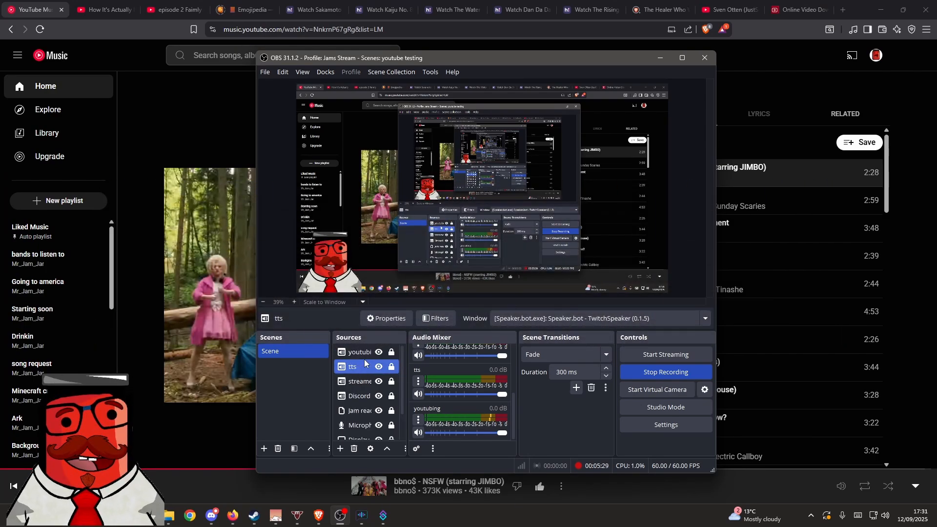
- Move the test dance media source above the Display Capture source in the scene
scroll(365, 376, "down", 1)
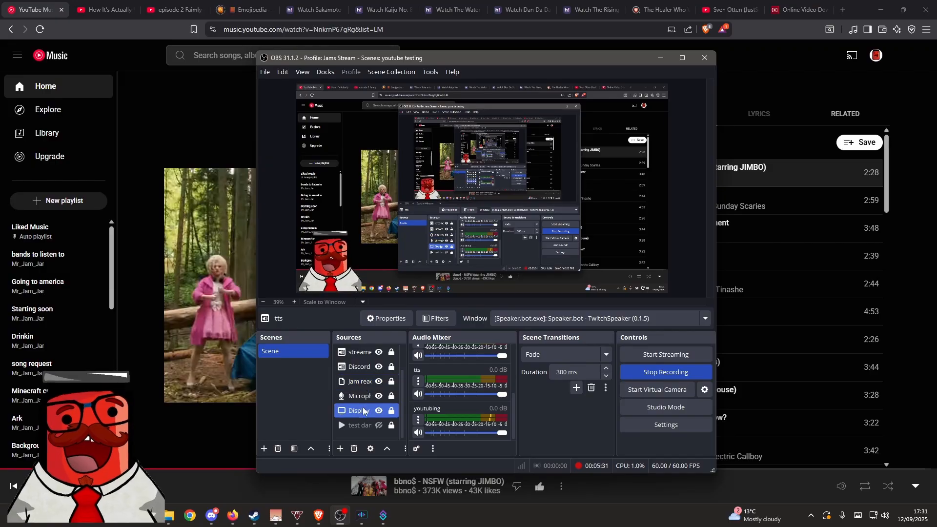
left_click(364, 424)
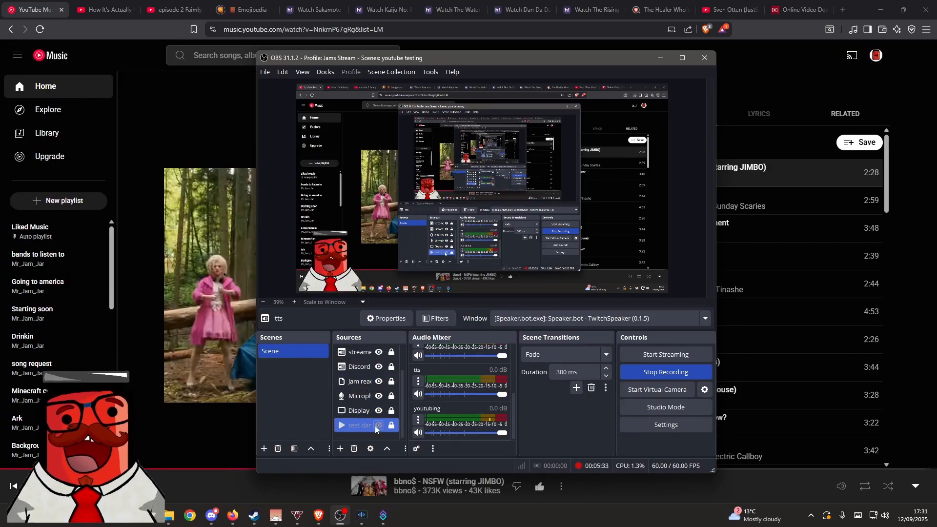
left_click_drag(367, 429, 370, 398)
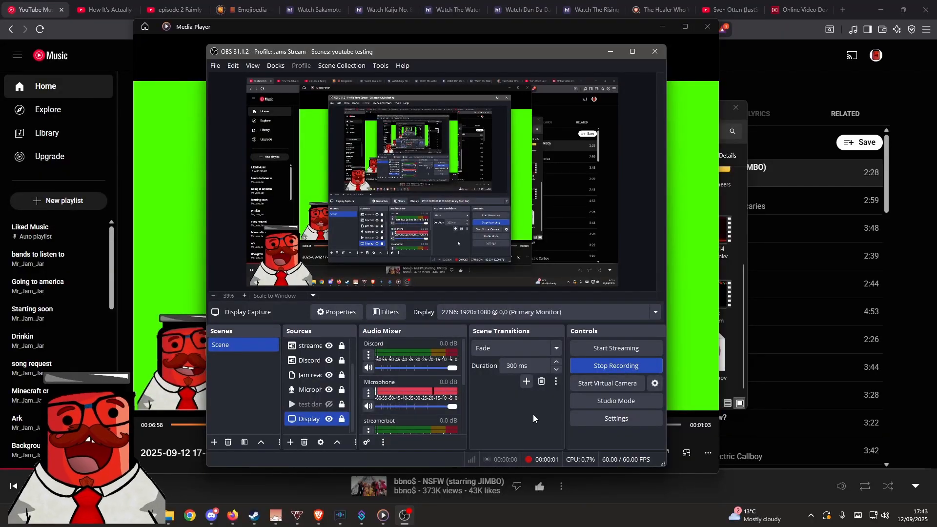
- Return from Media Player to OBS and move the test dance source back below Display Capture
left_click(177, 459)
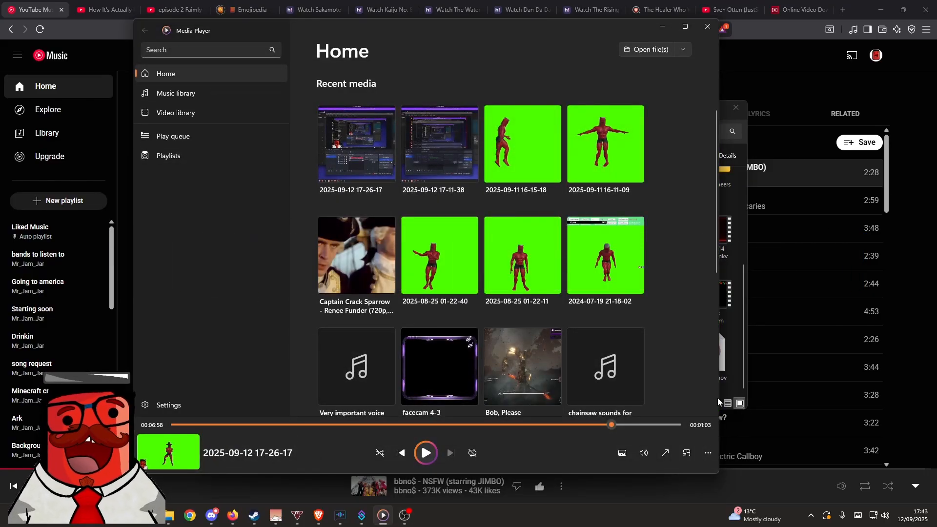
left_click(405, 515)
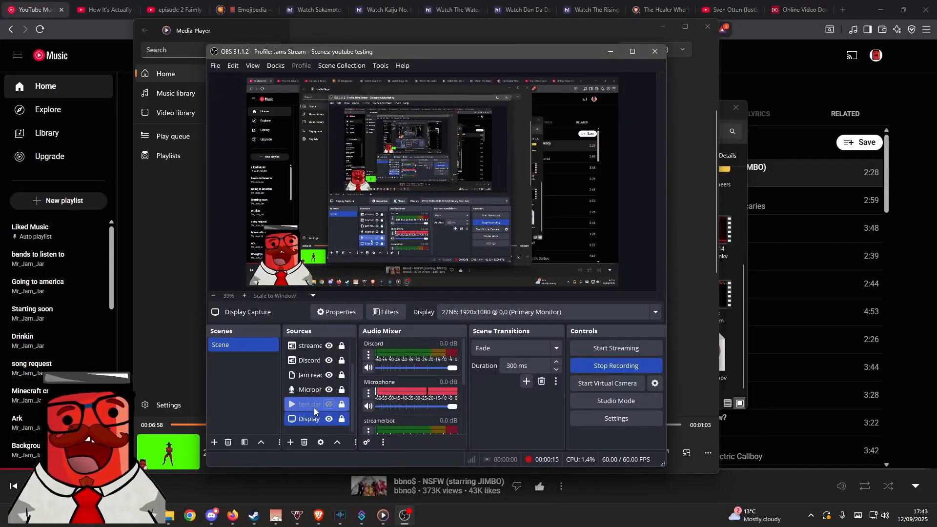
left_click_drag(314, 408, 312, 426)
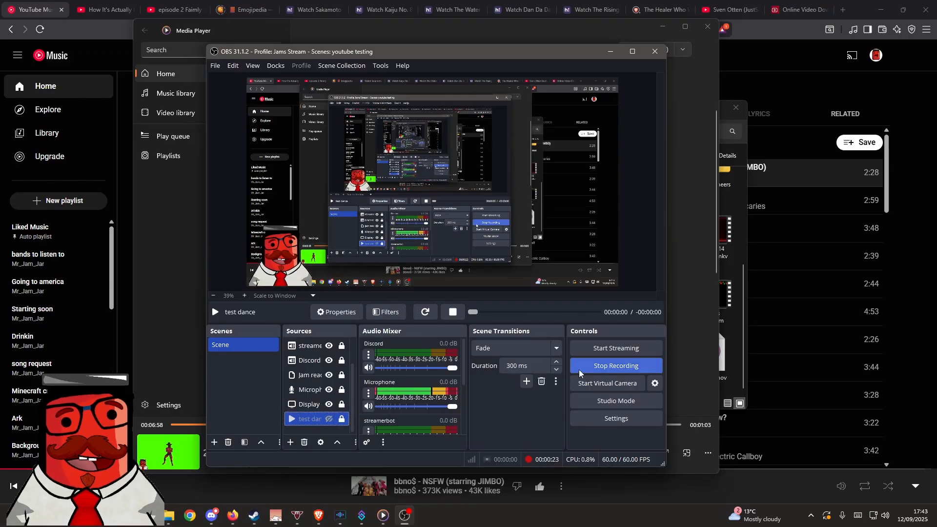
- Open the Advanced Audio Properties and examine the audio monitoring setting of the test dance source
scroll(410, 398, "down", 3)
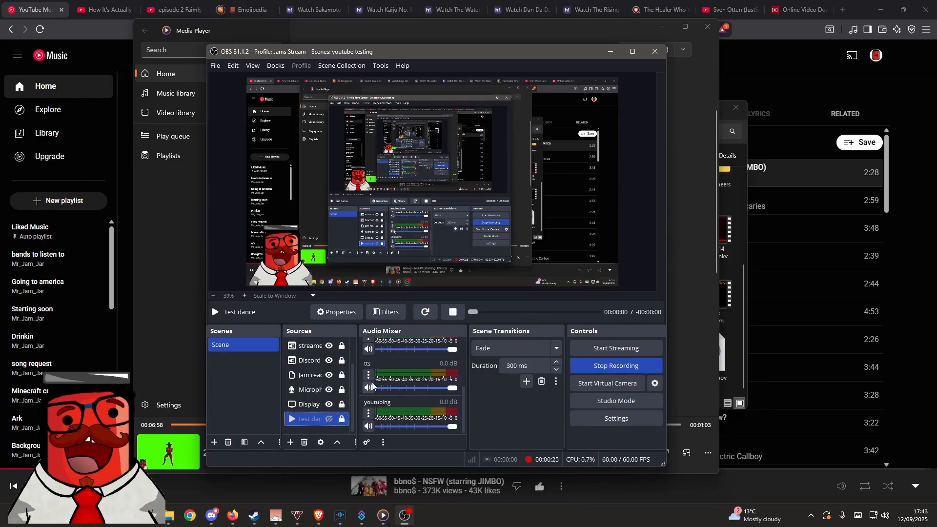
left_click(368, 375)
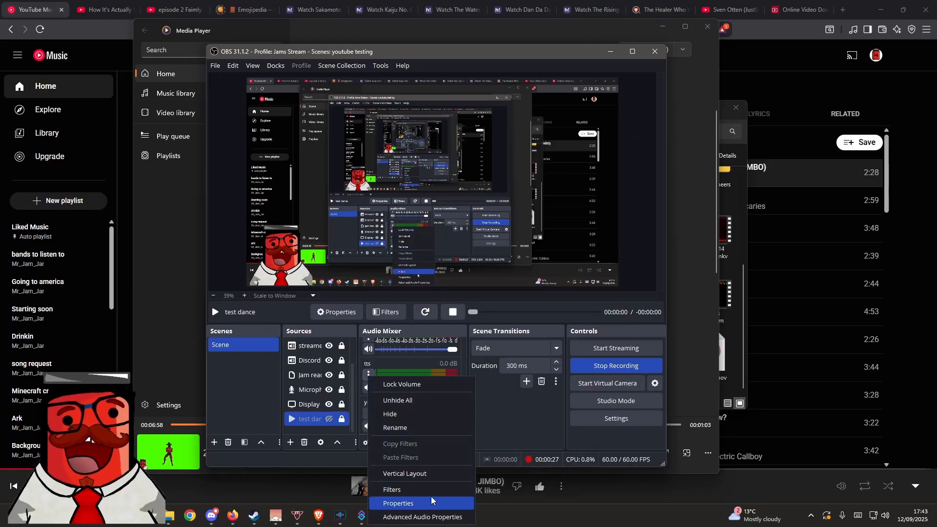
left_click(433, 517)
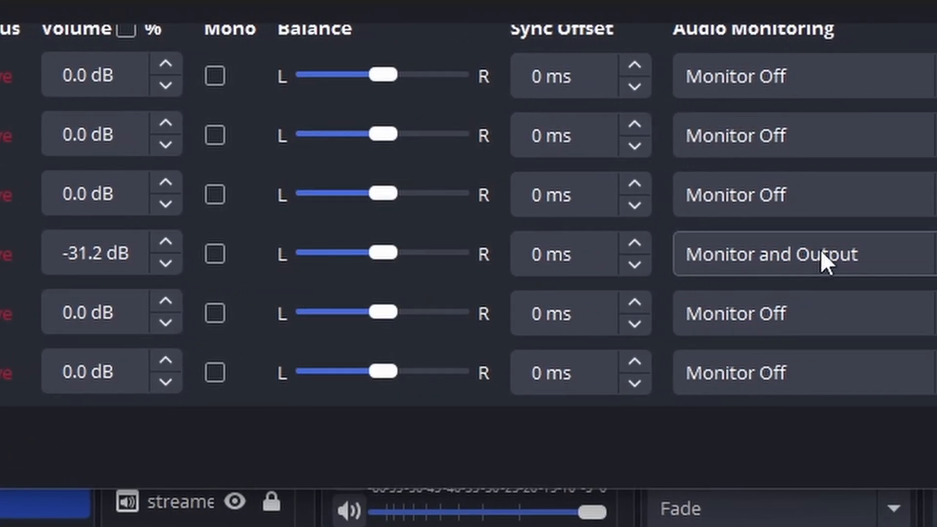
left_click(891, 254)
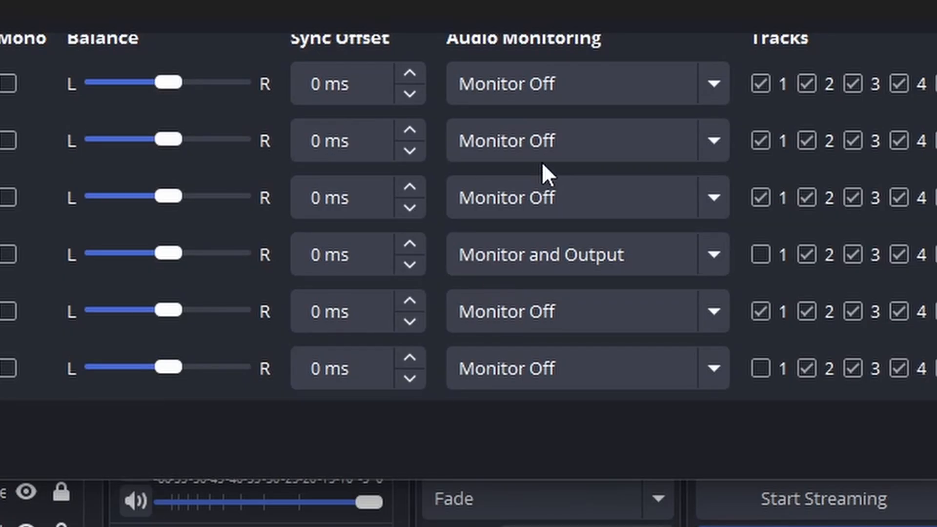
- Set the test dance source's audio monitoring to Monitor Off and switch it back to Monitor and Output
left_click(486, 251)
left_click(499, 288)
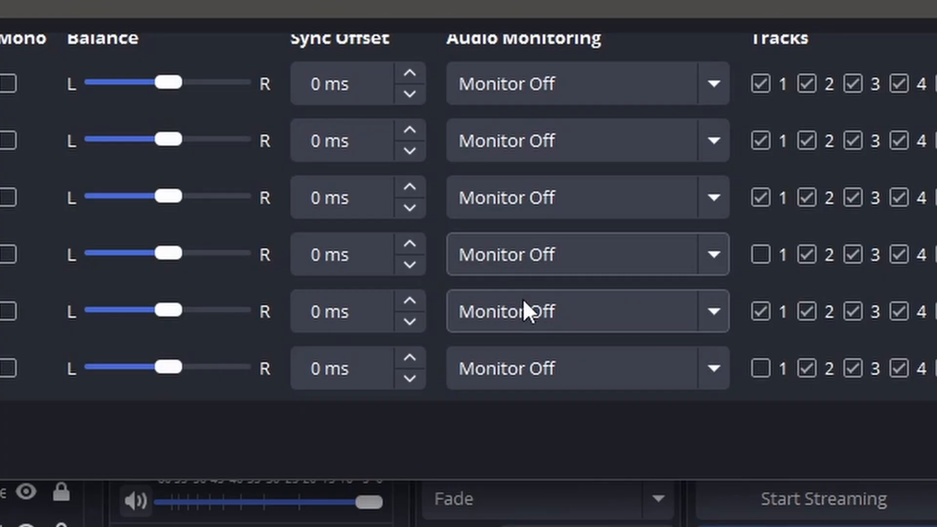
left_click(590, 265)
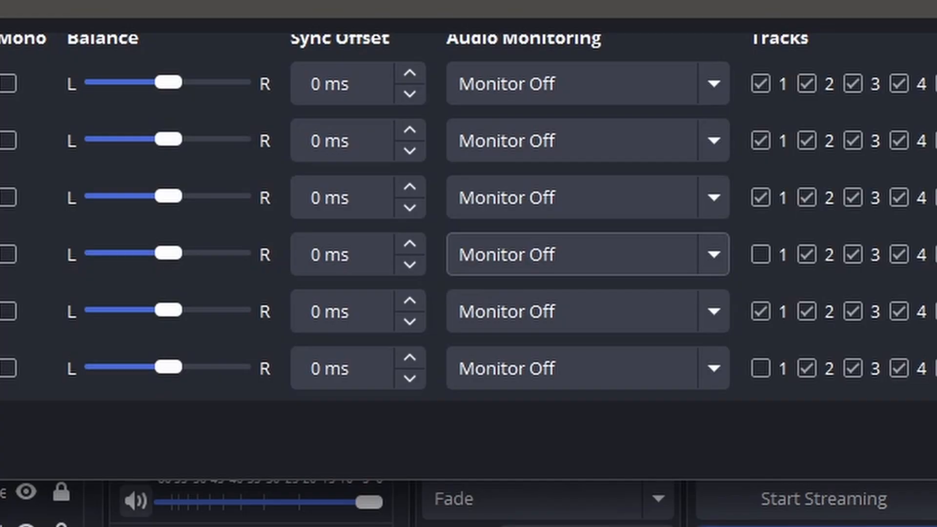
left_click(476, 268)
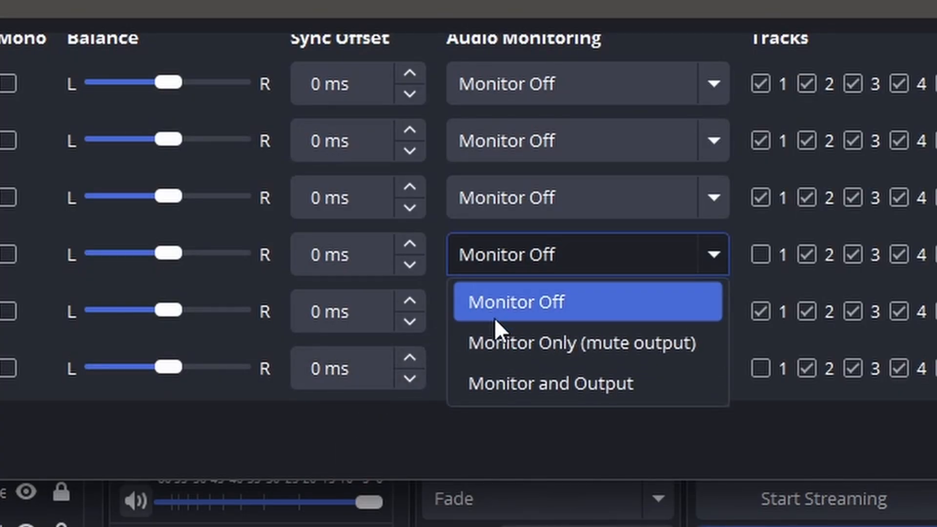
left_click(509, 384)
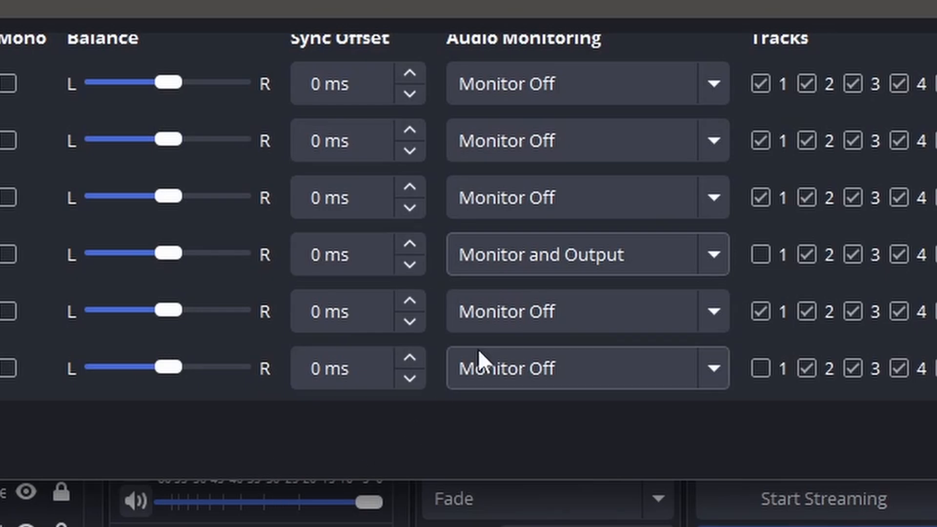
- Set the test dance source's audio monitoring to Monitor Only (mute output) and return it to Monitor and Output
left_click(519, 256)
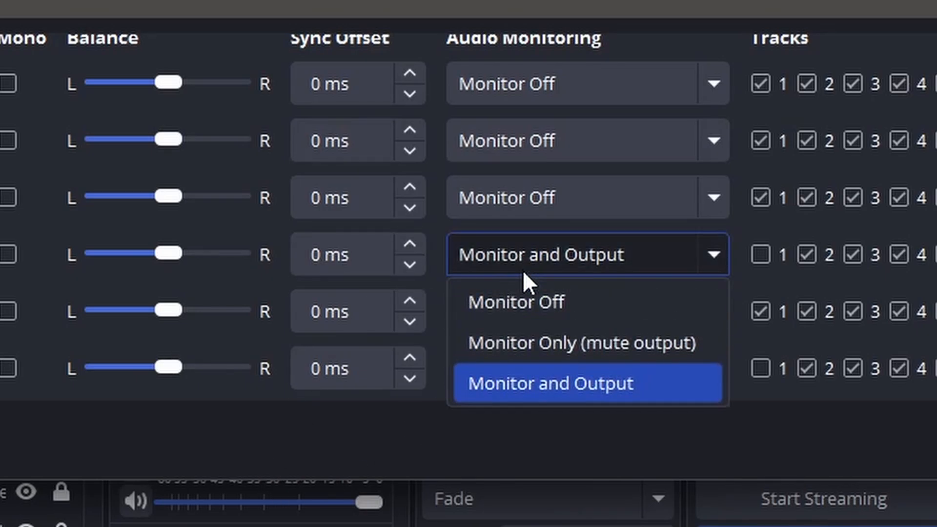
left_click(553, 343)
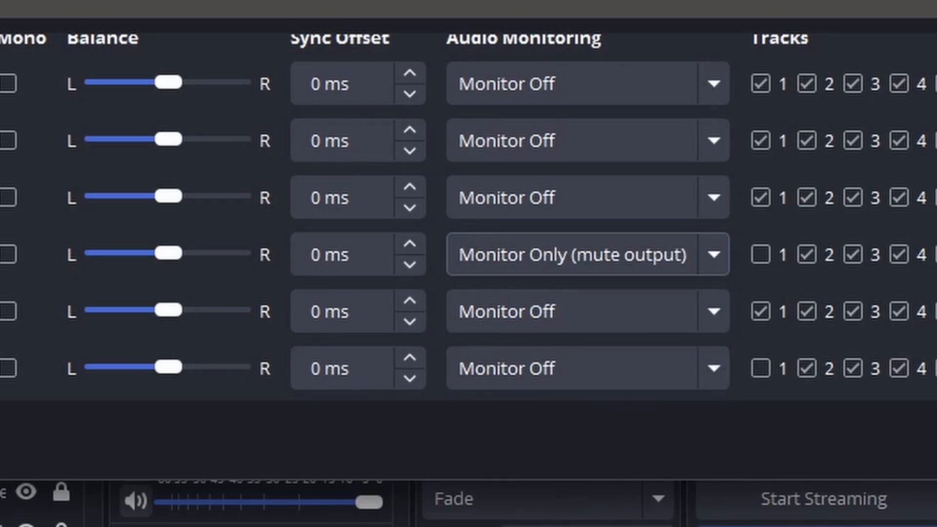
left_click(526, 261)
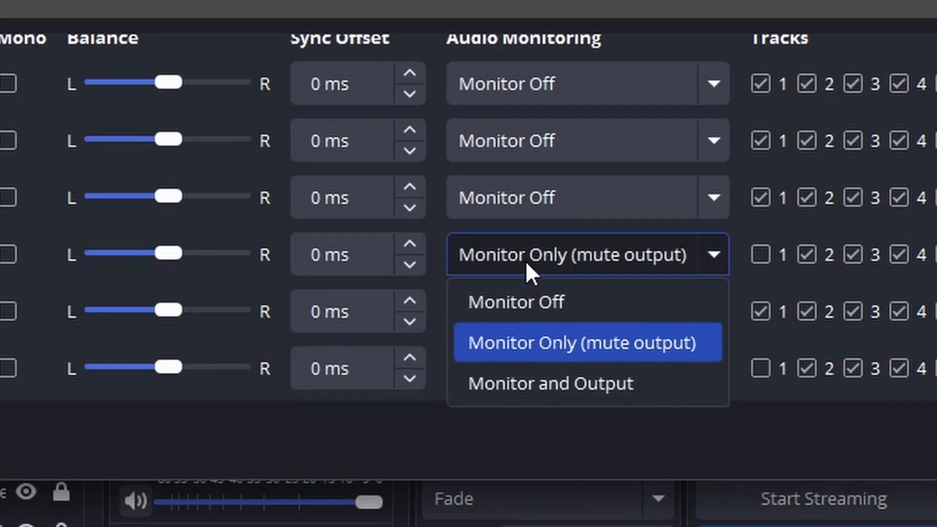
left_click(525, 393)
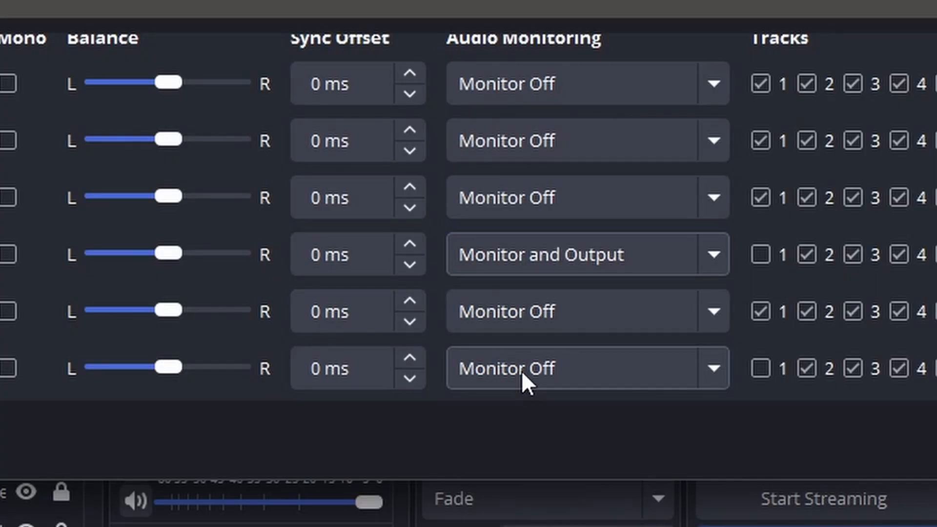